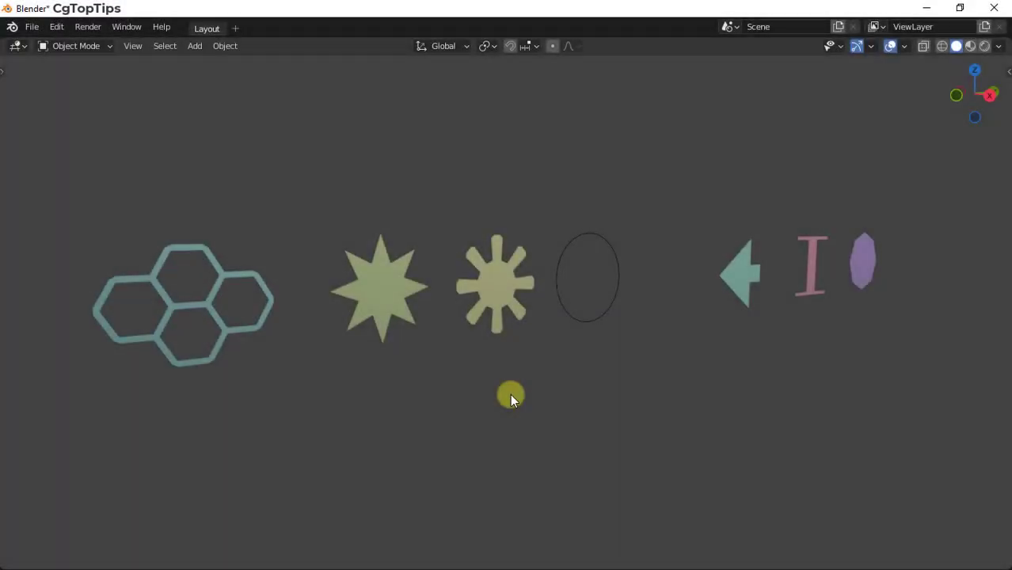
Orbit the view slightly around the hexagon, star, gear, circle, arrow, I-beam and octagon shapes.
{"action": "mouse_move", "coordinate": [511, 394]}
{"action": "middle_mouse_down"}
{"action": "mouse_move", "coordinate": [556, 397]}
{"action": "mouse_move", "coordinate": [495, 397]}
{"action": "middle_mouse_up"}
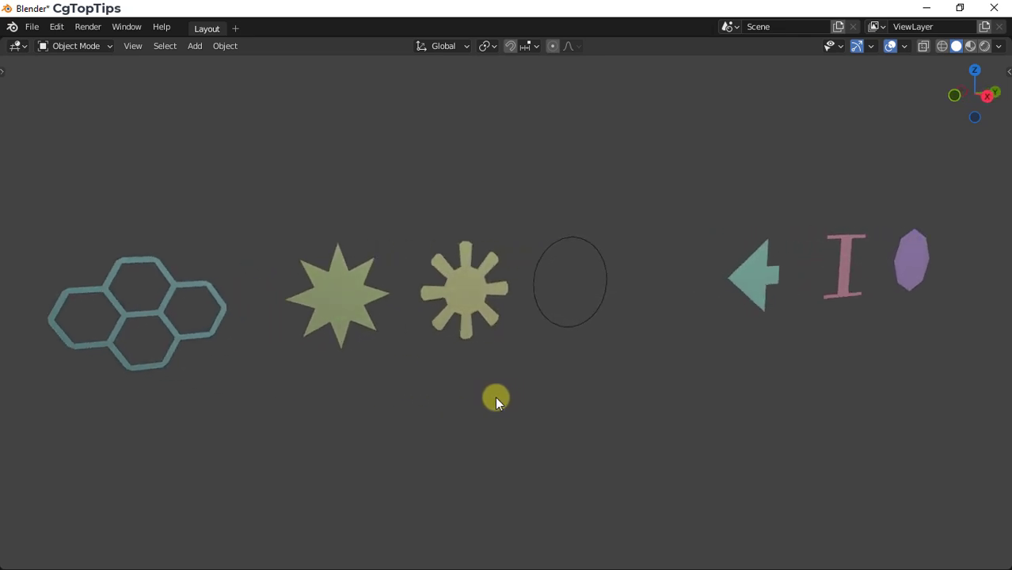
Add a plane and rotate it 90 degrees about Y so it stands upright.
{"action": "left_click", "coordinate": [191, 47]}
{"action": "mouse_move", "coordinate": [216, 62]}
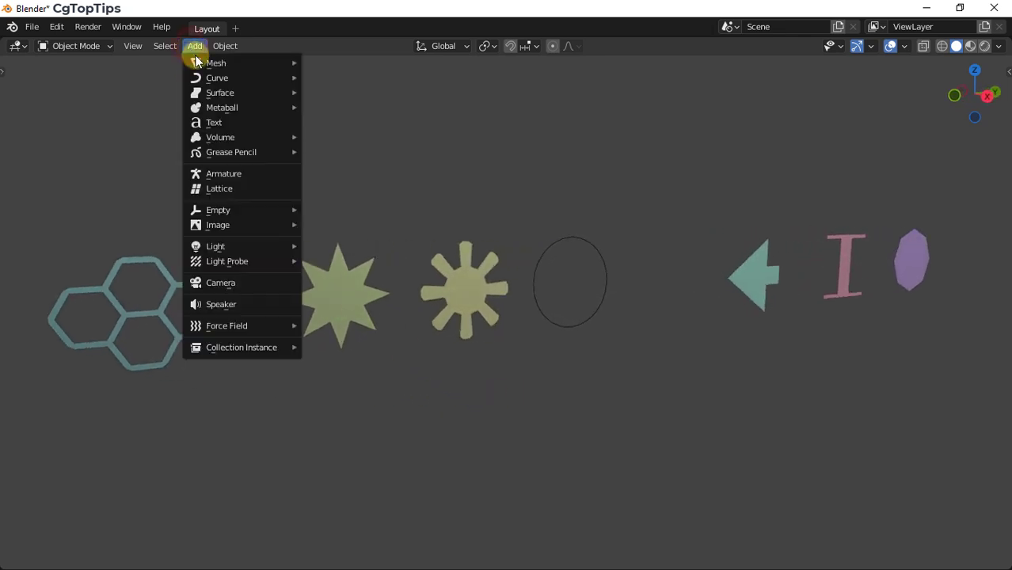
{"action": "left_click", "coordinate": [328, 63]}
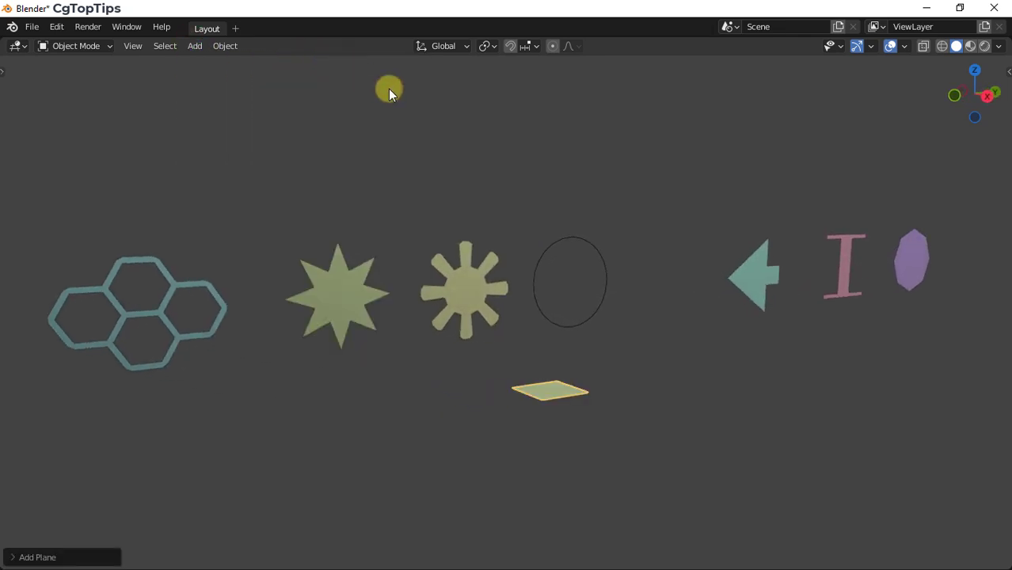
{"action": "left_click", "coordinate": [986, 98]}
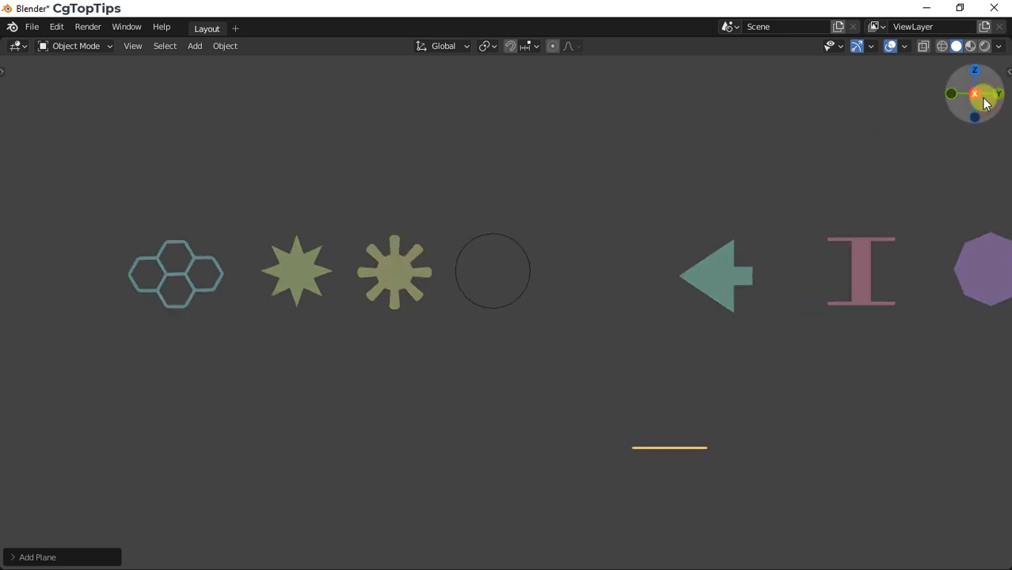
{"action": "type", "text": "r"}
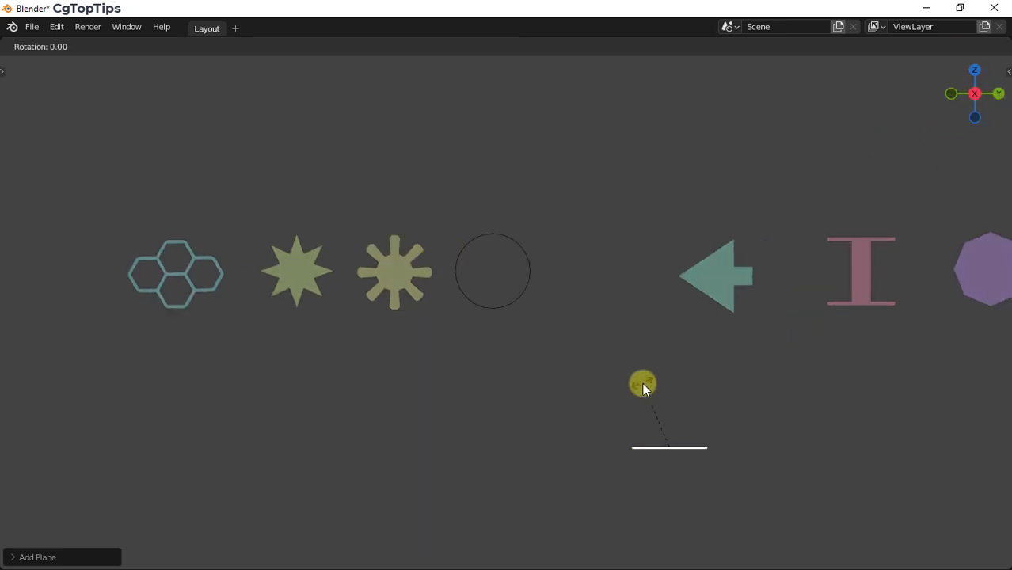
{"action": "type", "text": "y90"}
{"action": "key", "text": "Return"}
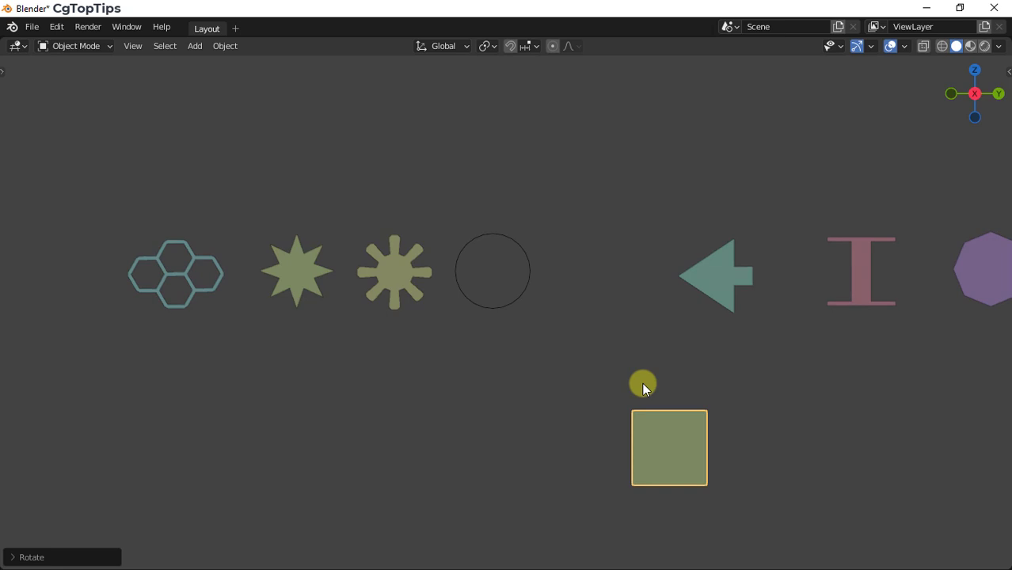
Move the plane left along Y under the shapes, enlarge it, and stretch it along Y into a wide rectangle.
{"action": "key", "text": "g"}
{"action": "key", "text": "y"}
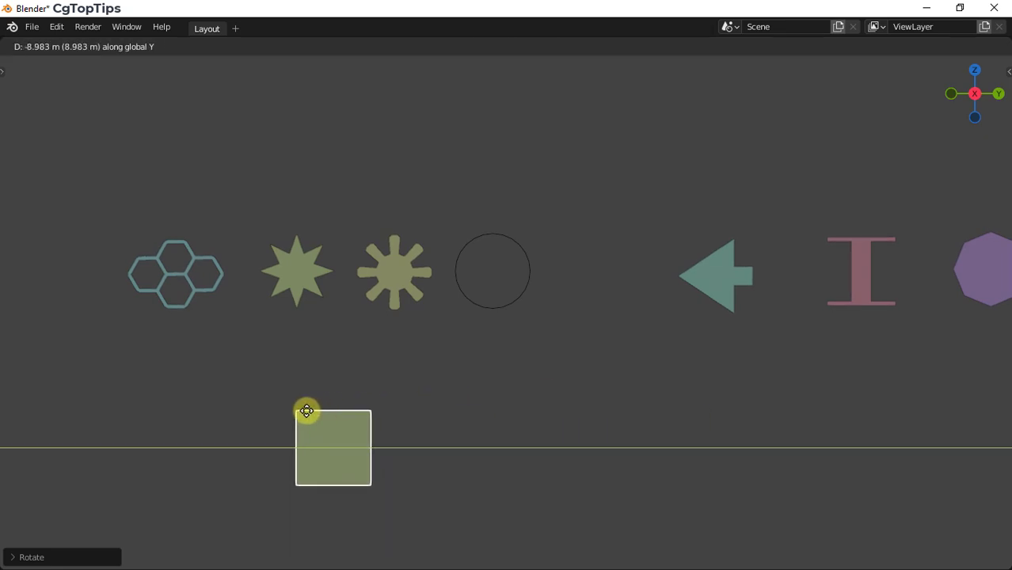
{"action": "left_click", "coordinate": [304, 411]}
{"action": "key", "text": "s"}
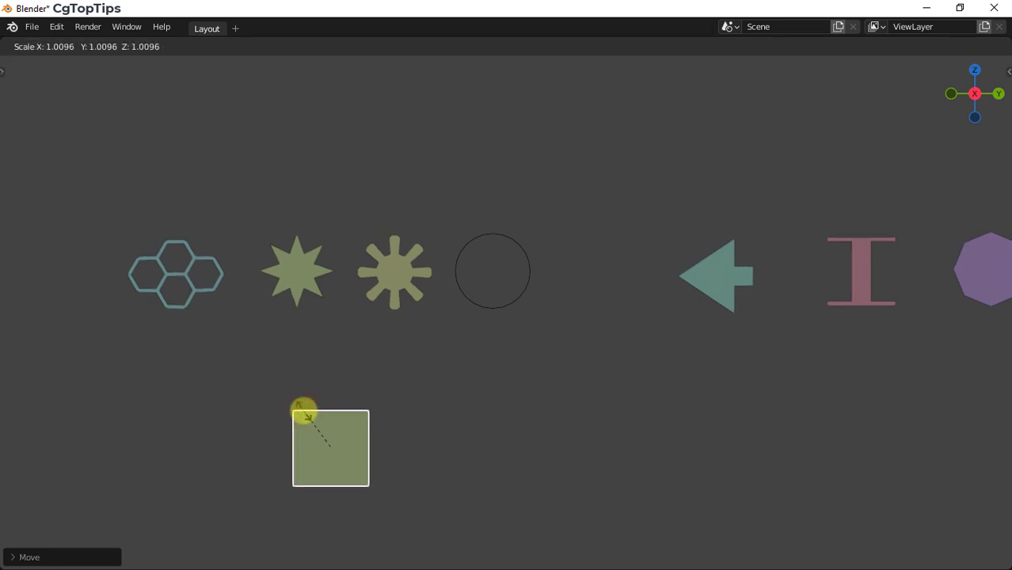
{"action": "left_click", "coordinate": [250, 369]}
{"action": "key", "text": "s"}
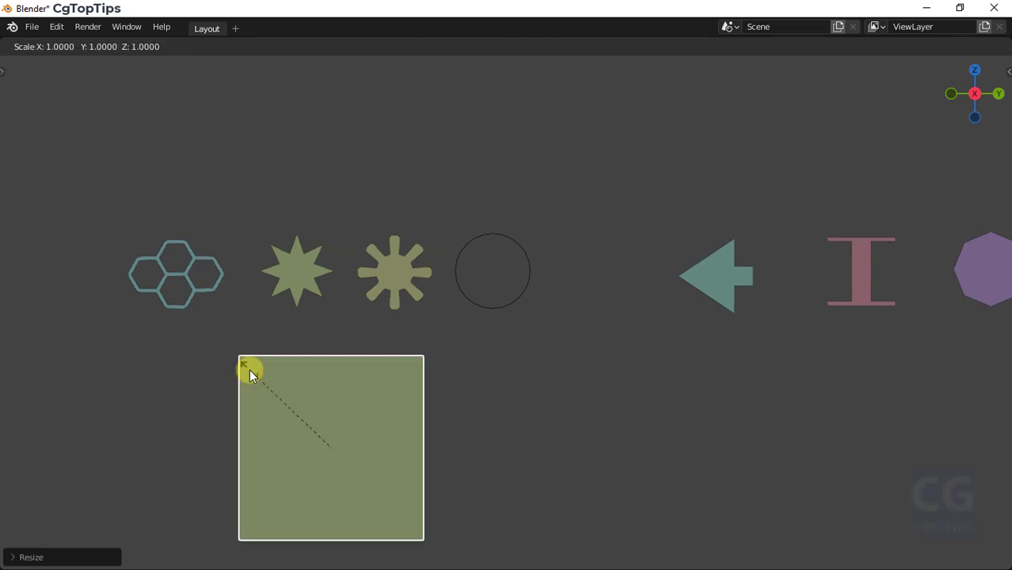
{"action": "key", "text": "y"}
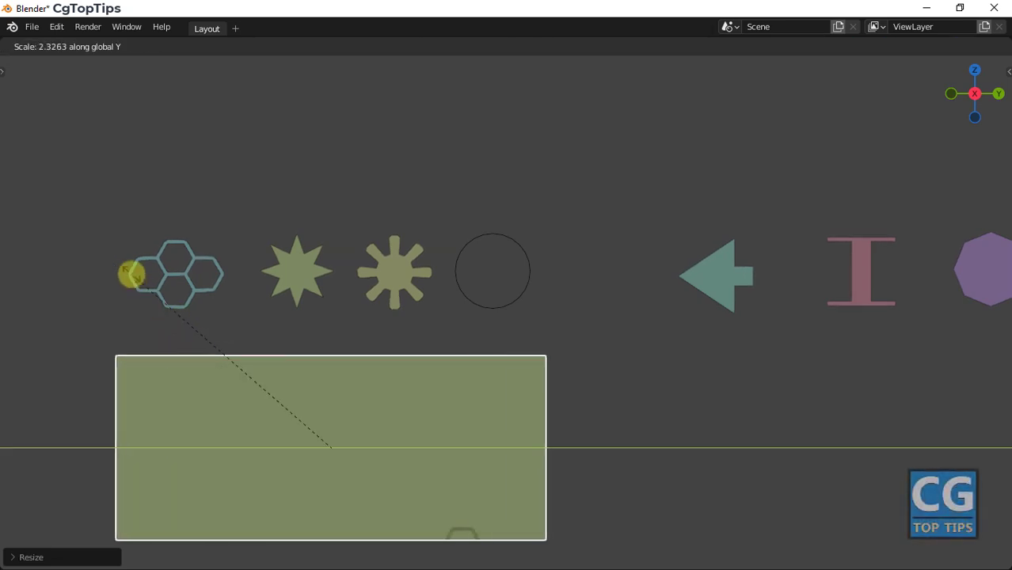
{"action": "left_click", "coordinate": [99, 253]}
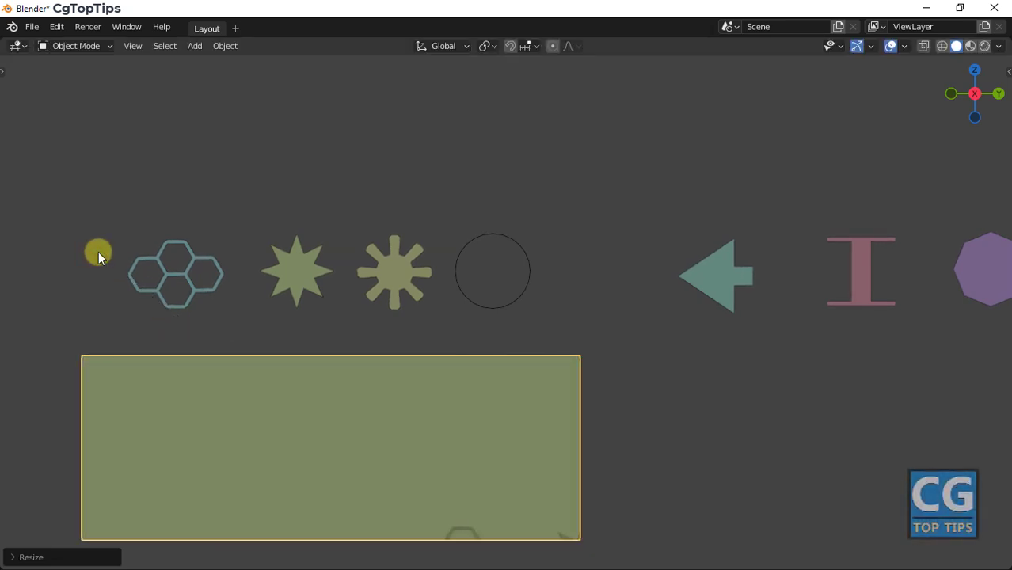
{"action": "left_click", "coordinate": [87, 48]}
Subdivide the rectangle's face with 10 cuts in Edit Mode, then return to Object Mode.
{"action": "left_click", "coordinate": [86, 80]}
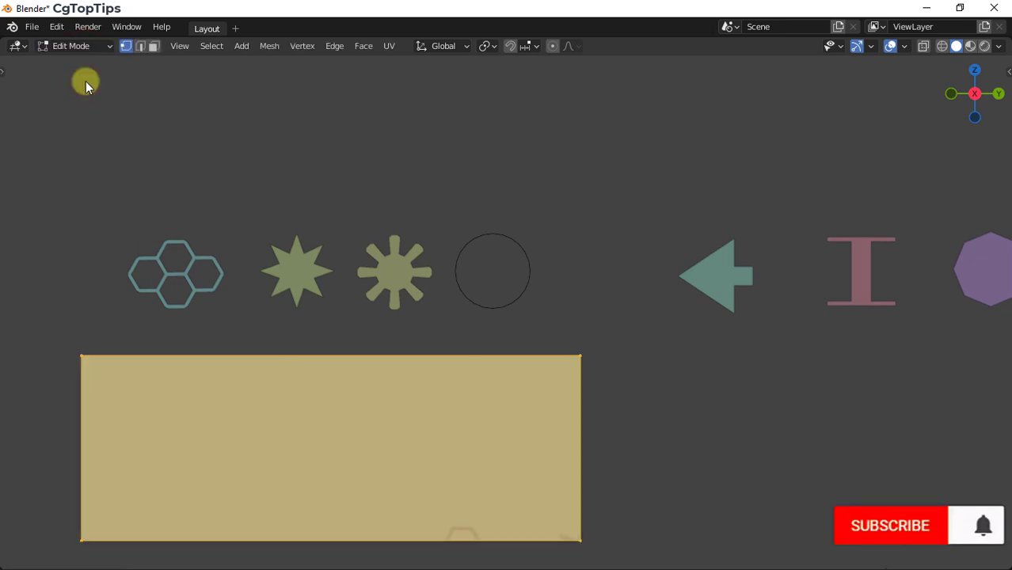
{"action": "right_click", "coordinate": [265, 389]}
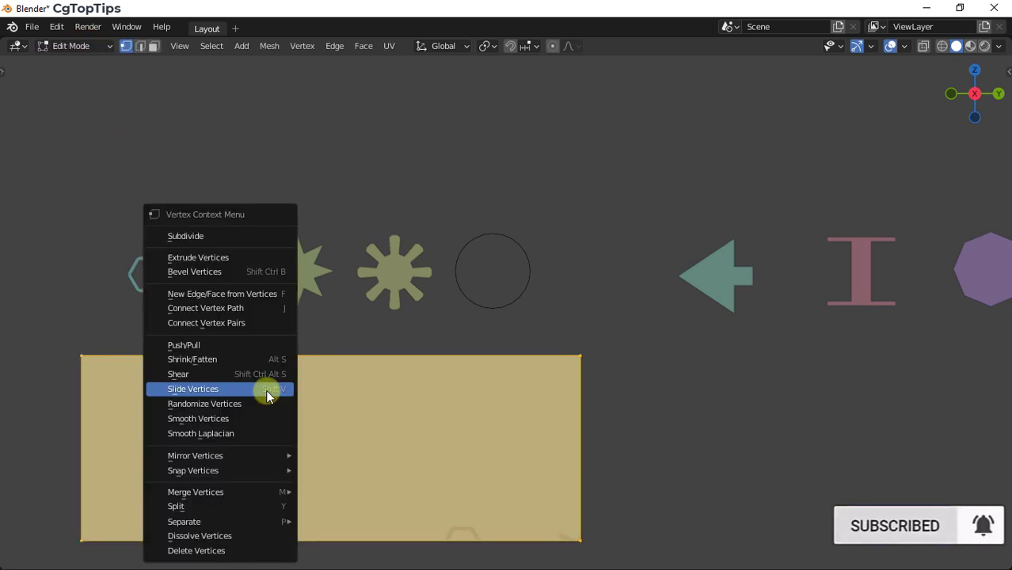
{"action": "left_click", "coordinate": [230, 236]}
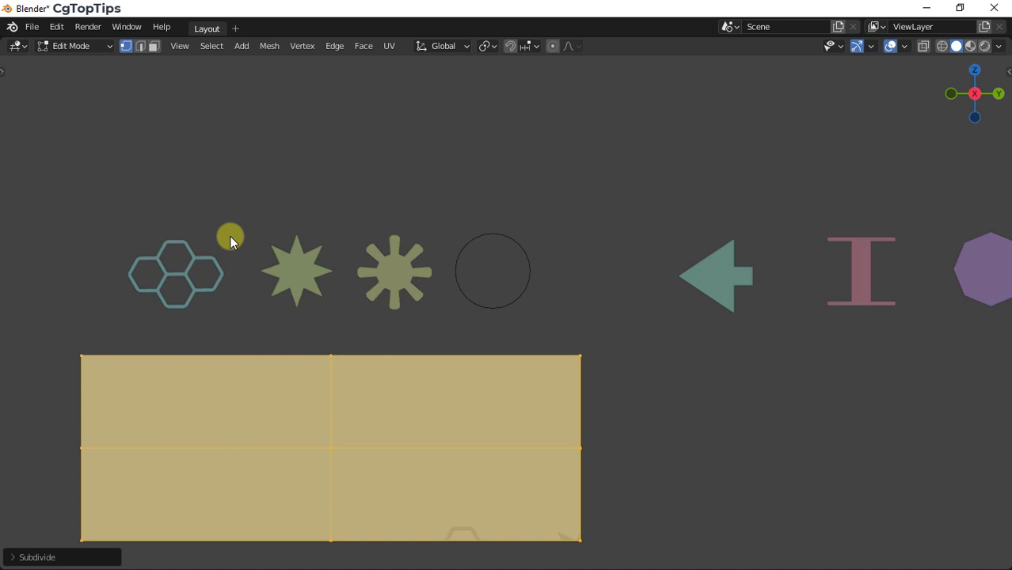
{"action": "left_click", "coordinate": [49, 557]}
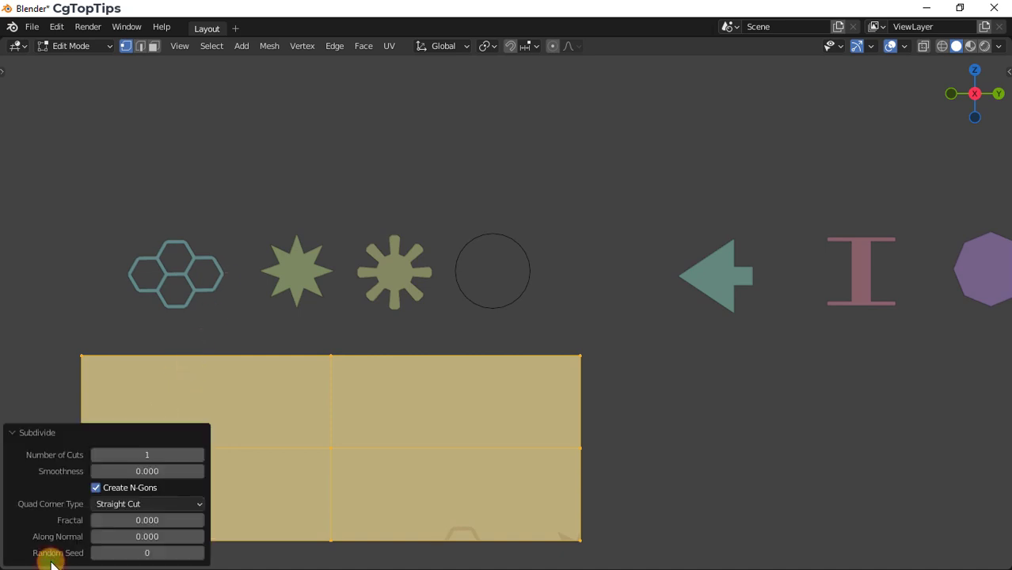
{"action": "left_click", "coordinate": [161, 462]}
{"action": "key", "text": "Return"}
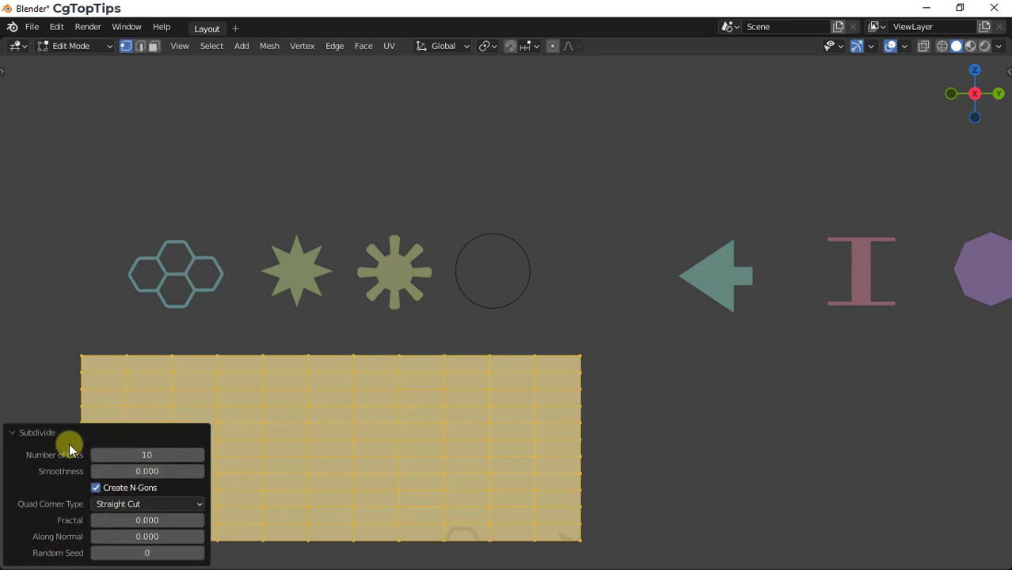
{"action": "left_click", "coordinate": [38, 432]}
{"action": "key", "text": "Tab"}
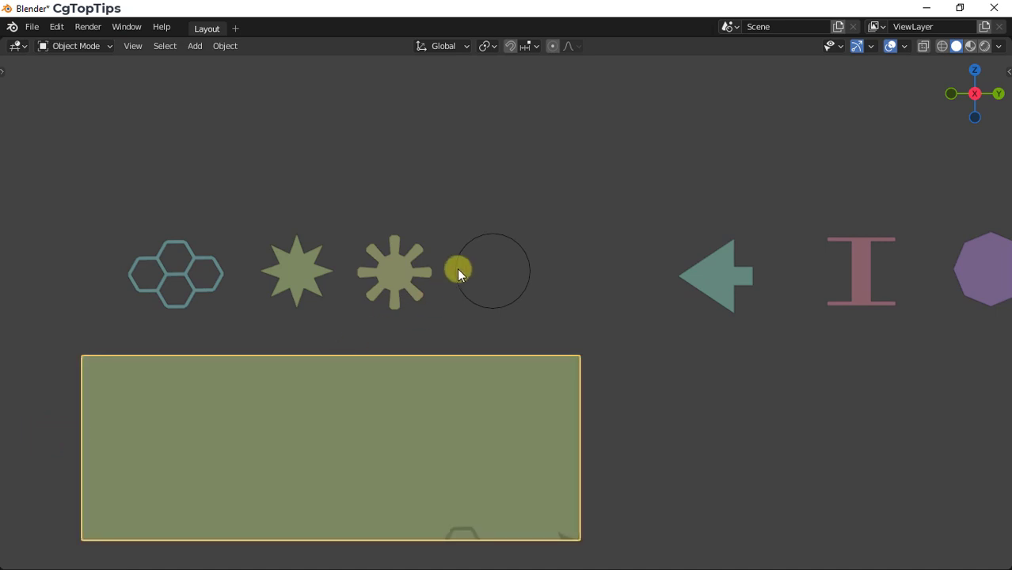
Lower the hexagon grid, star, gear and circle along Z in front of the rectangle, then select the plane.
{"action": "left_click_drag", "start_coordinate": [469, 221], "coordinate": [123, 282]}
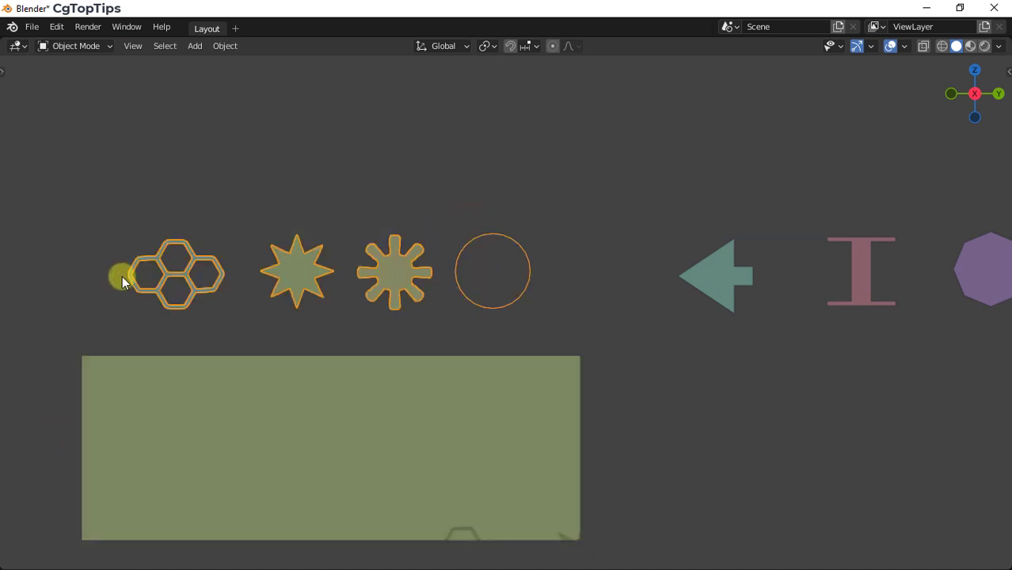
{"action": "key", "text": "g"}
{"action": "key", "text": "z"}
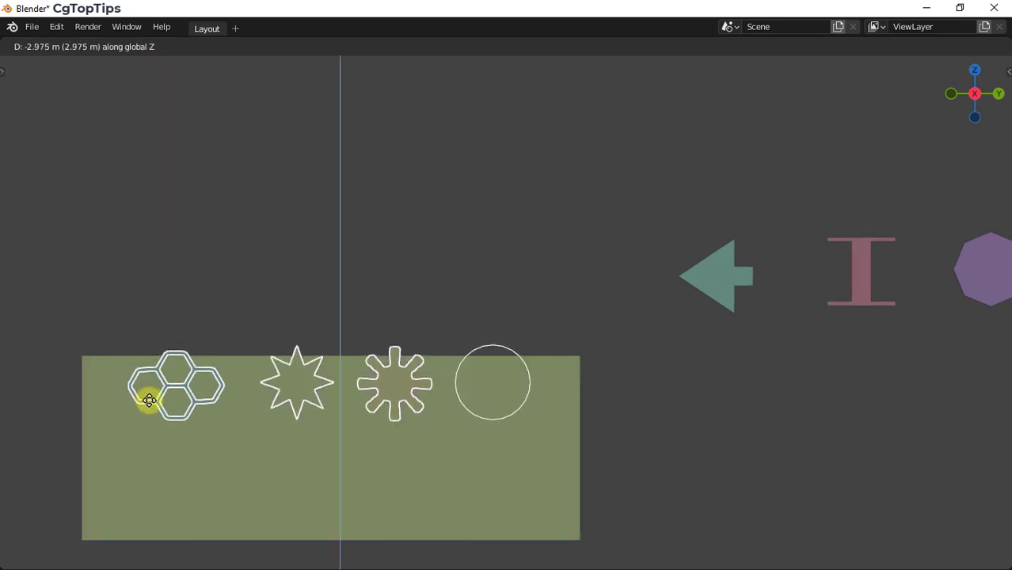
{"action": "left_click", "coordinate": [151, 438]}
{"action": "middle_click_drag", "start_coordinate": [151, 438], "coordinate": [149, 340], "text": "shift"}
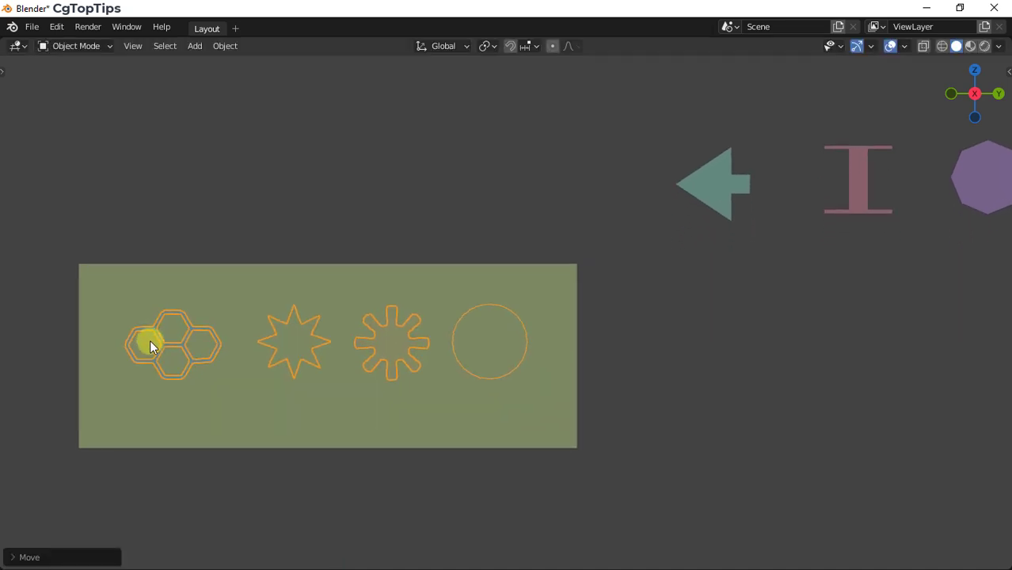
{"action": "mouse_move", "coordinate": [245, 333]}
{"action": "middle_mouse_down"}
{"action": "mouse_move", "coordinate": [294, 369]}
{"action": "mouse_move", "coordinate": [375, 384]}
{"action": "mouse_move", "coordinate": [465, 350]}
{"action": "middle_mouse_up"}
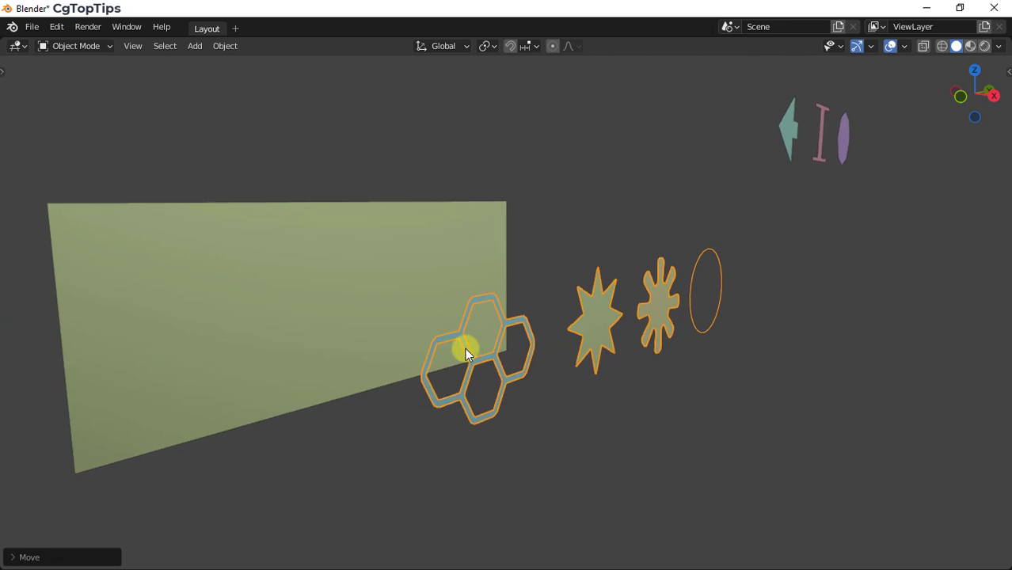
{"action": "left_click", "coordinate": [200, 243]}
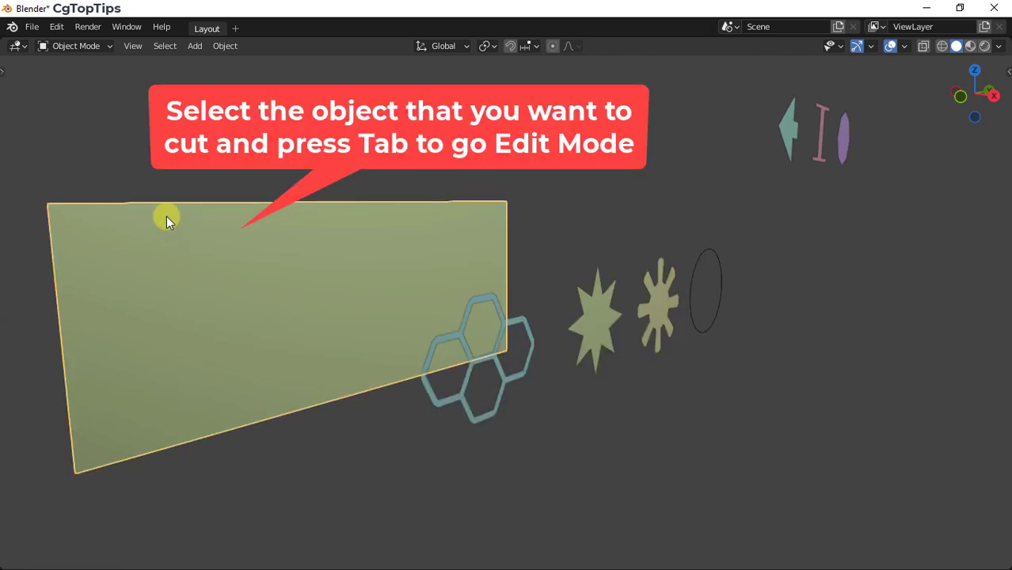
In Edit Mode, knife-project the hexagon grid outline onto the plane from the side view.
{"action": "left_click", "coordinate": [91, 47]}
{"action": "left_click", "coordinate": [87, 81]}
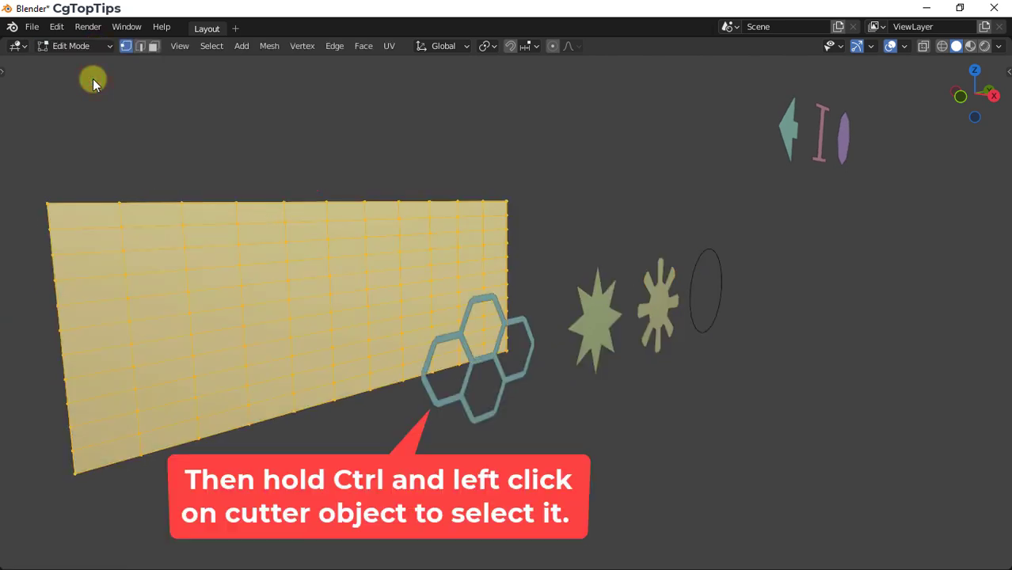
{"action": "left_click", "coordinate": [465, 393], "text": "ctrl"}
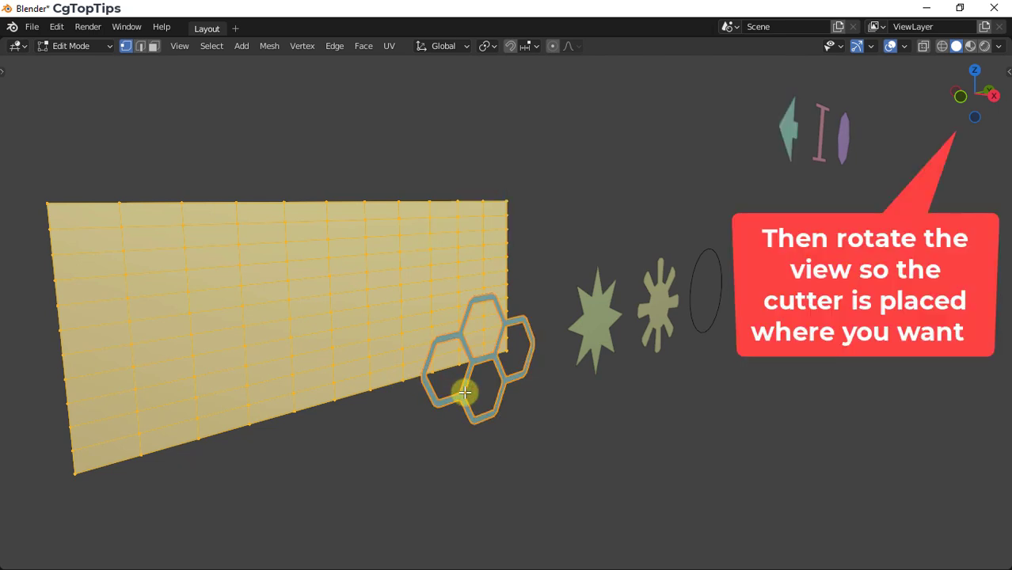
{"action": "left_click", "coordinate": [995, 98]}
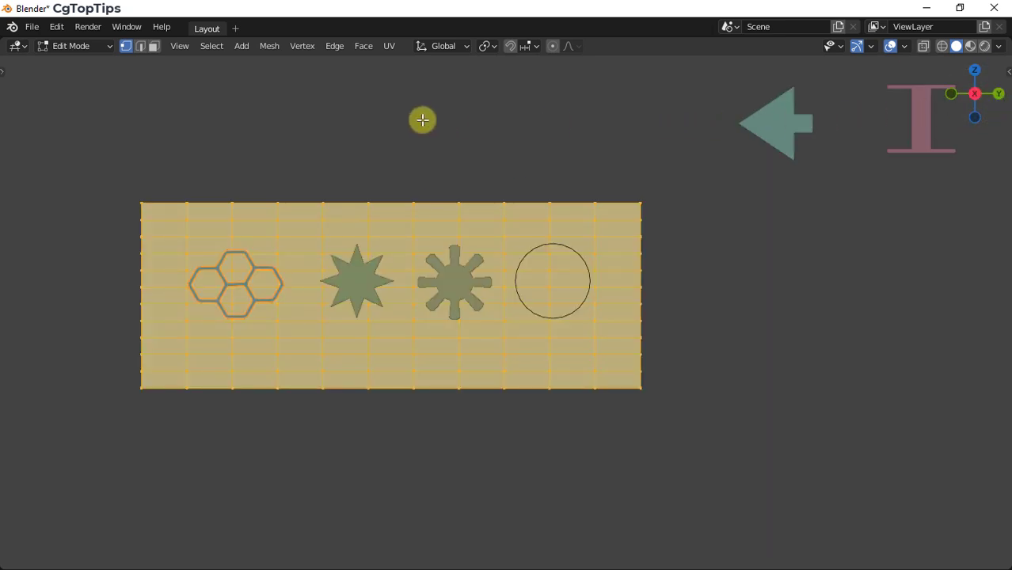
{"action": "left_click", "coordinate": [271, 46]}
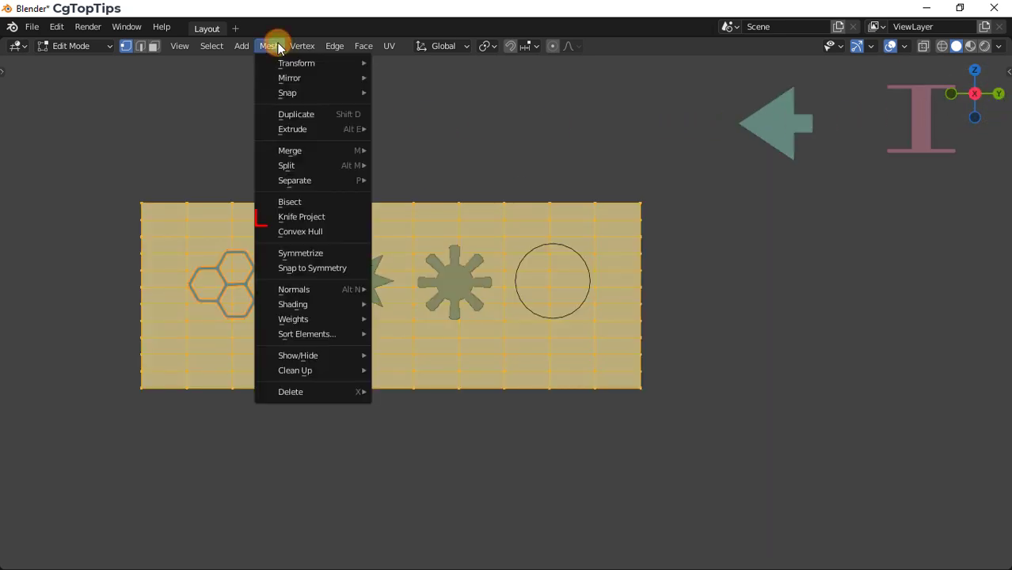
{"action": "left_click", "coordinate": [325, 218]}
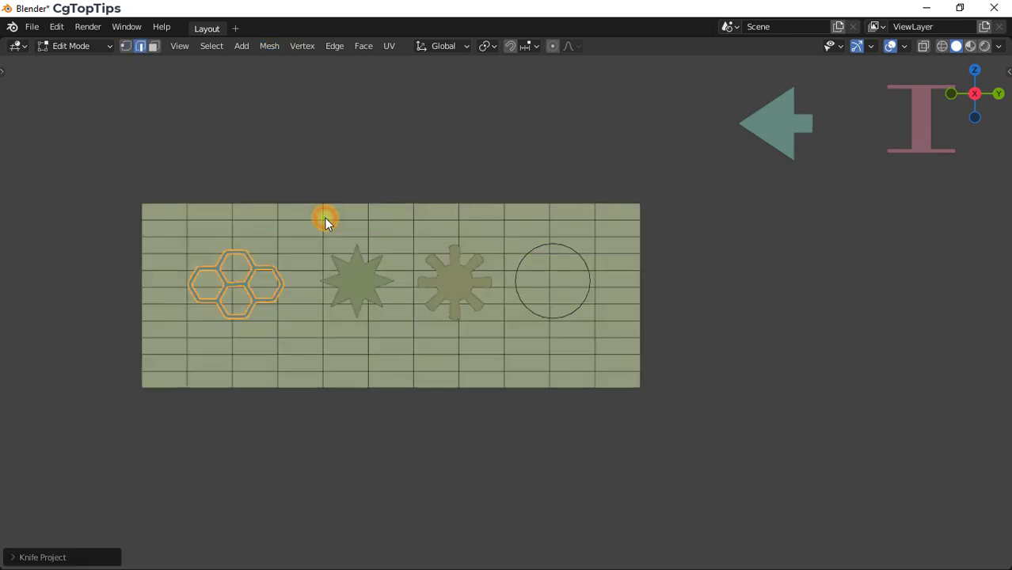
Extrude the cut hexagon faces inward to form the recessed honeycomb.
{"action": "middle_click_drag", "start_coordinate": [235, 267], "coordinate": [329, 296]}
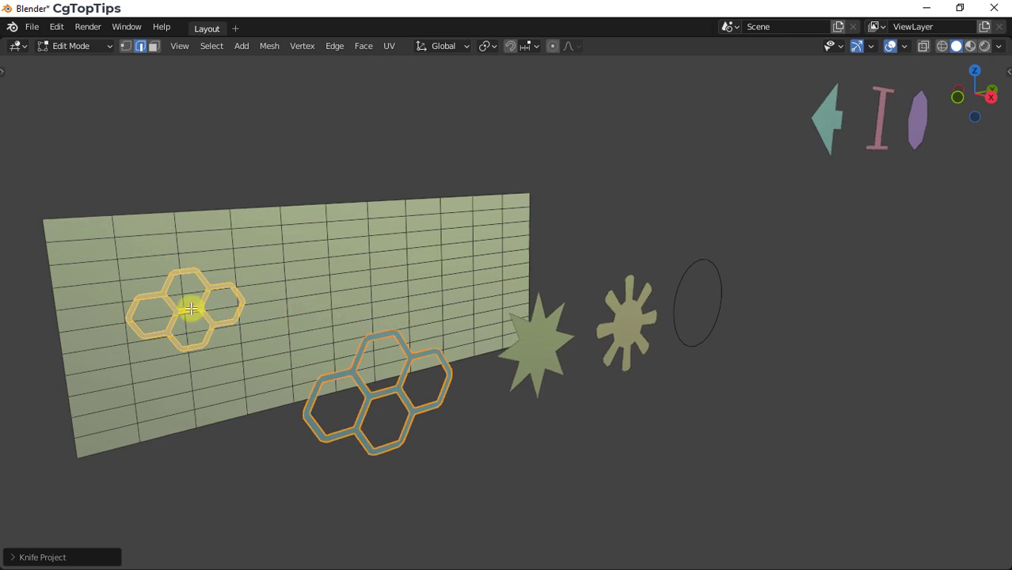
{"action": "key", "text": "e"}
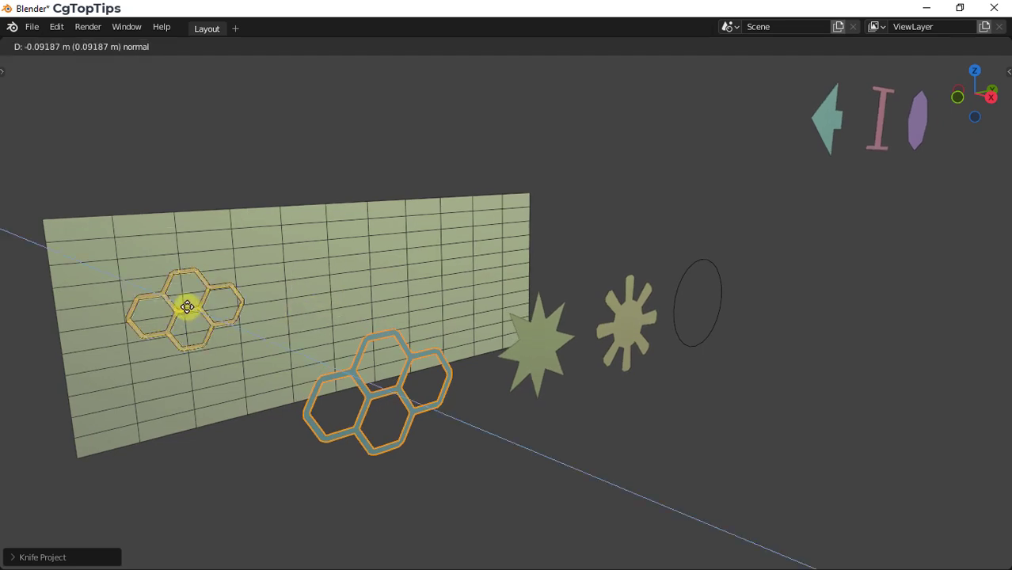
{"action": "left_click", "coordinate": [161, 295]}
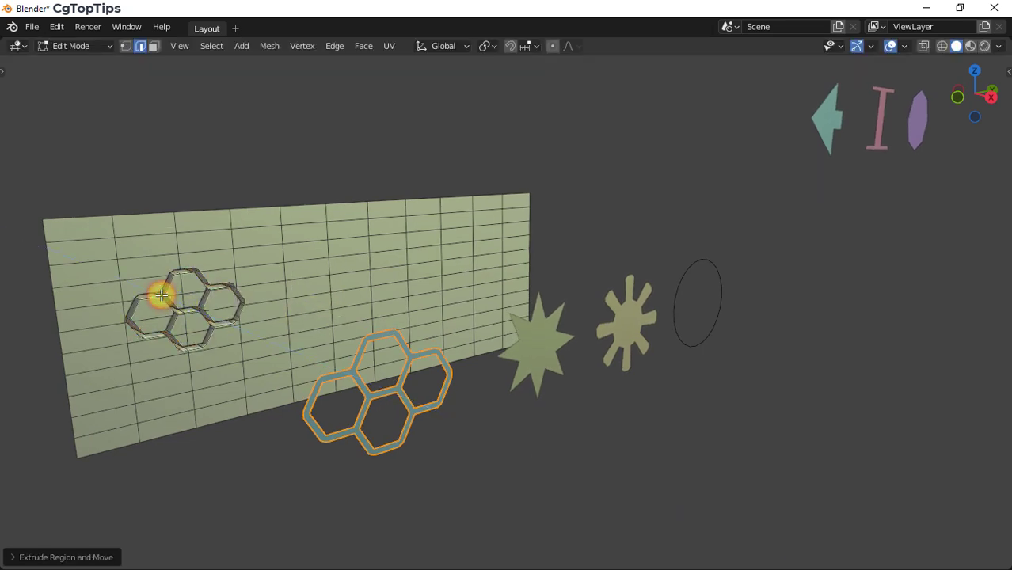
{"action": "left_click", "coordinate": [372, 295]}
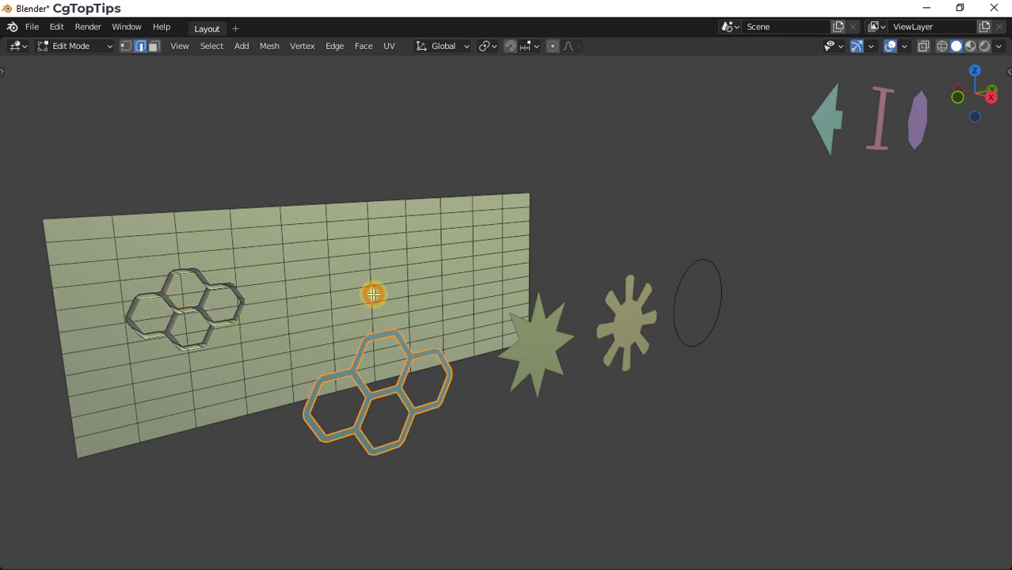
Knife-project the star outline onto the plane and extrude the star face outward.
{"action": "left_click", "coordinate": [570, 336], "text": "ctrl"}
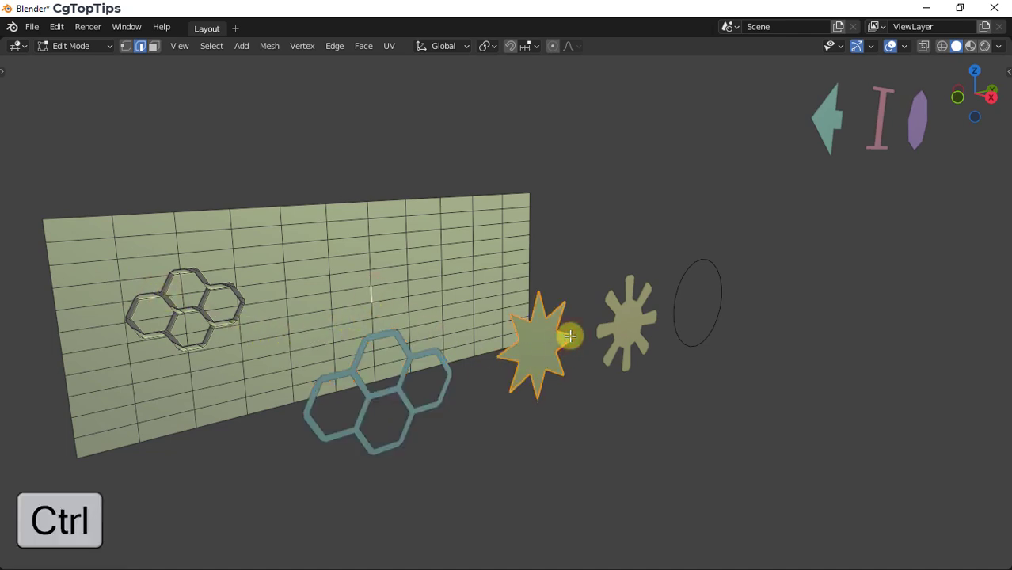
{"action": "left_click", "coordinate": [990, 99]}
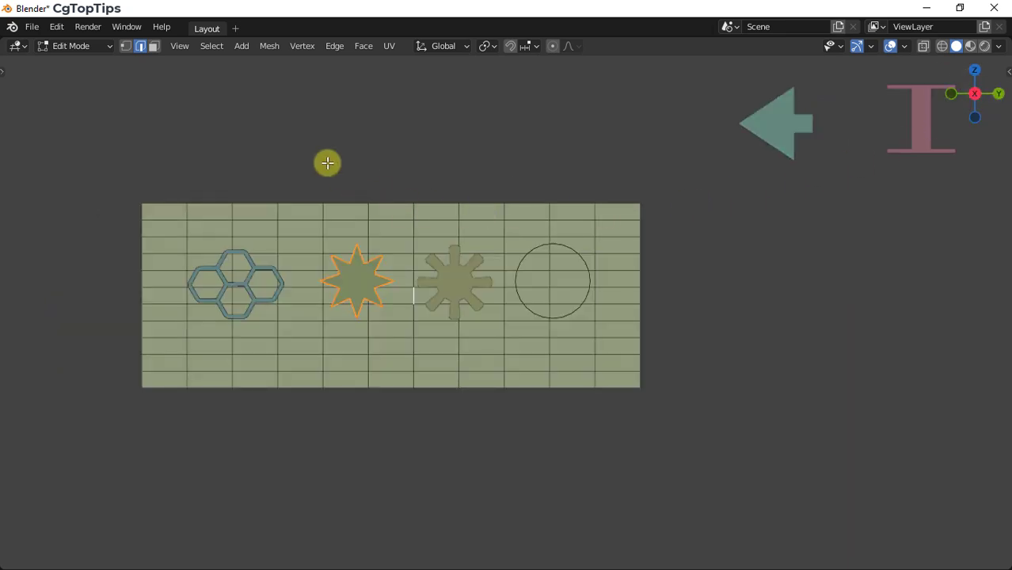
{"action": "left_click", "coordinate": [270, 46]}
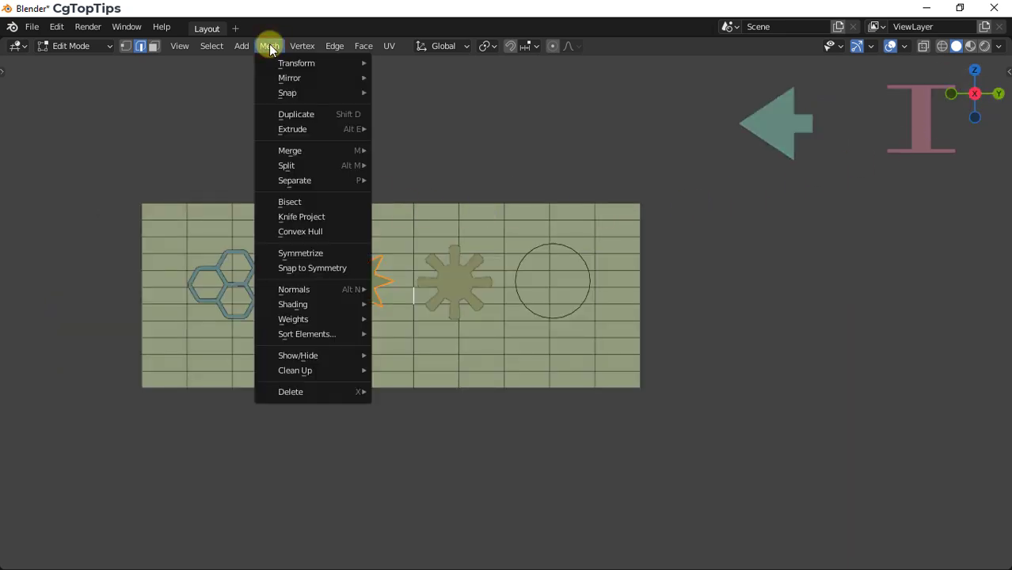
{"action": "left_click", "coordinate": [323, 216]}
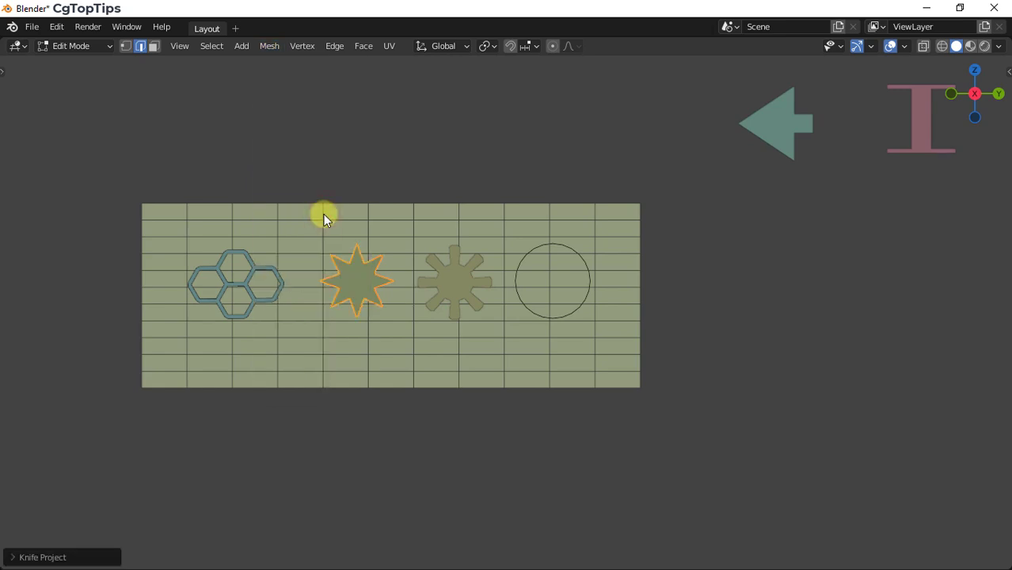
{"action": "middle_click_drag", "start_coordinate": [323, 214], "coordinate": [399, 244]}
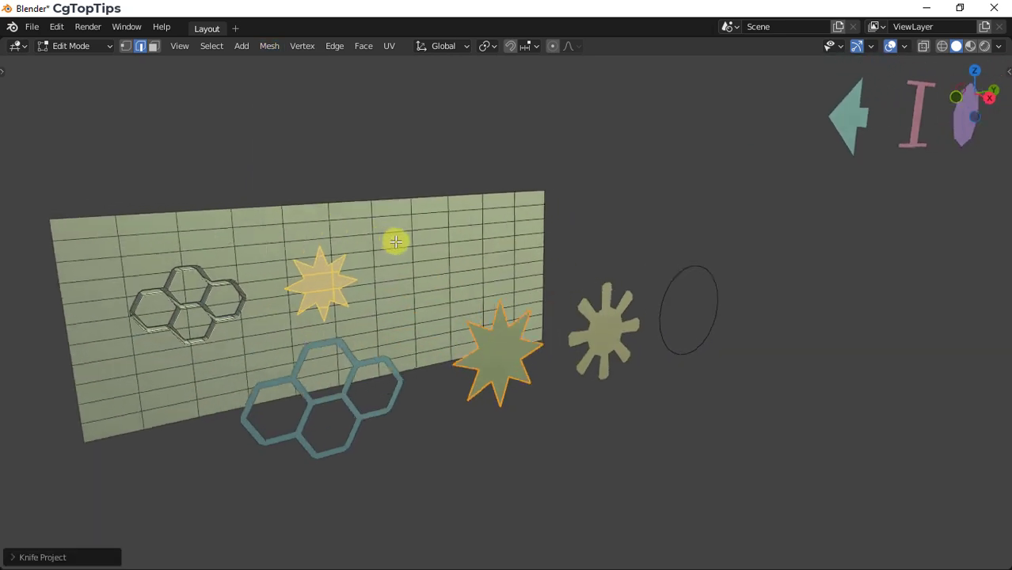
{"action": "key", "text": "e"}
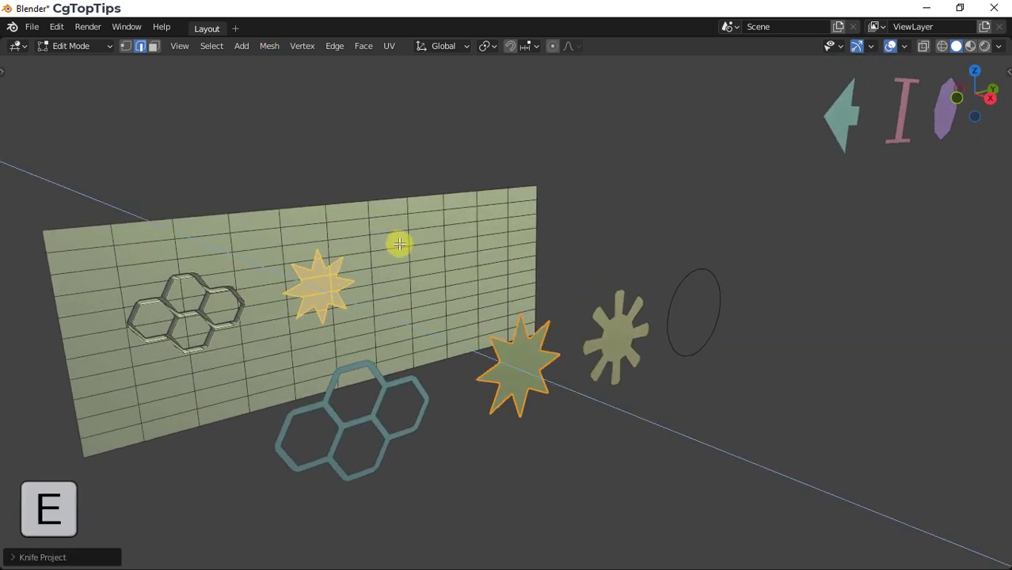
{"action": "left_click", "coordinate": [412, 251]}
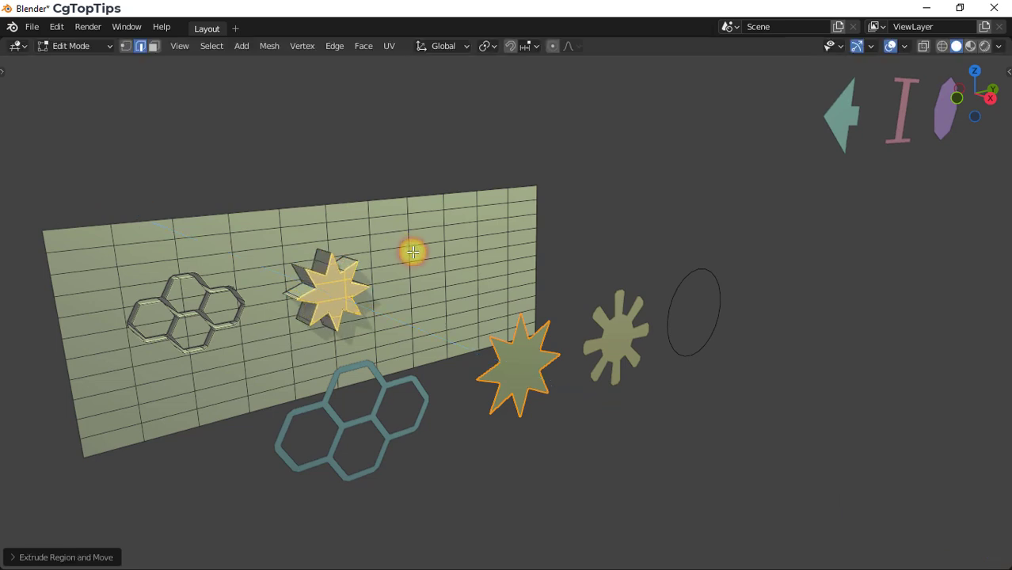
{"action": "left_click", "coordinate": [598, 349]}
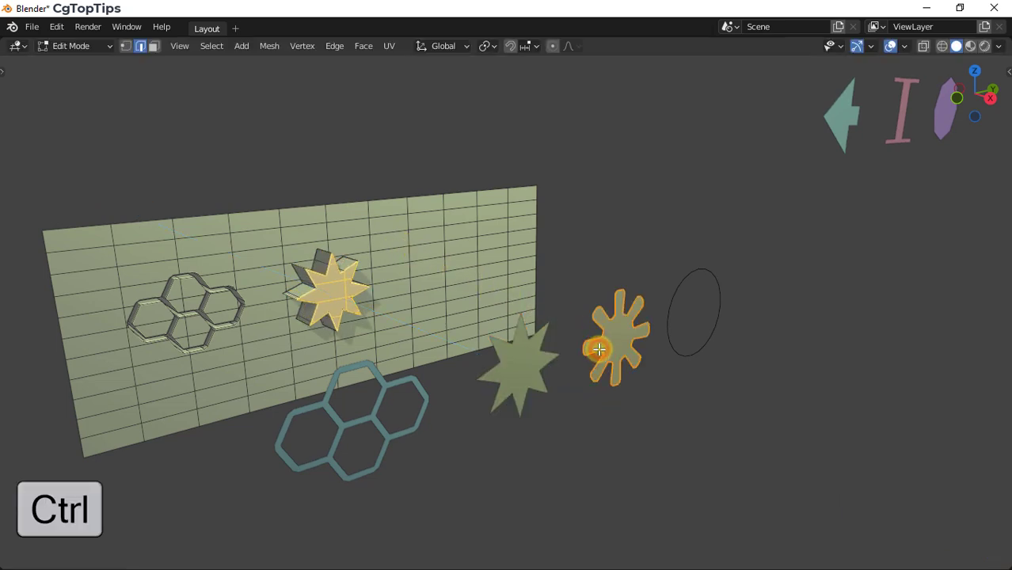
Knife-project the gear outline from the front view and extrude it inward as a deep gear recess.
{"action": "left_click", "coordinate": [992, 102]}
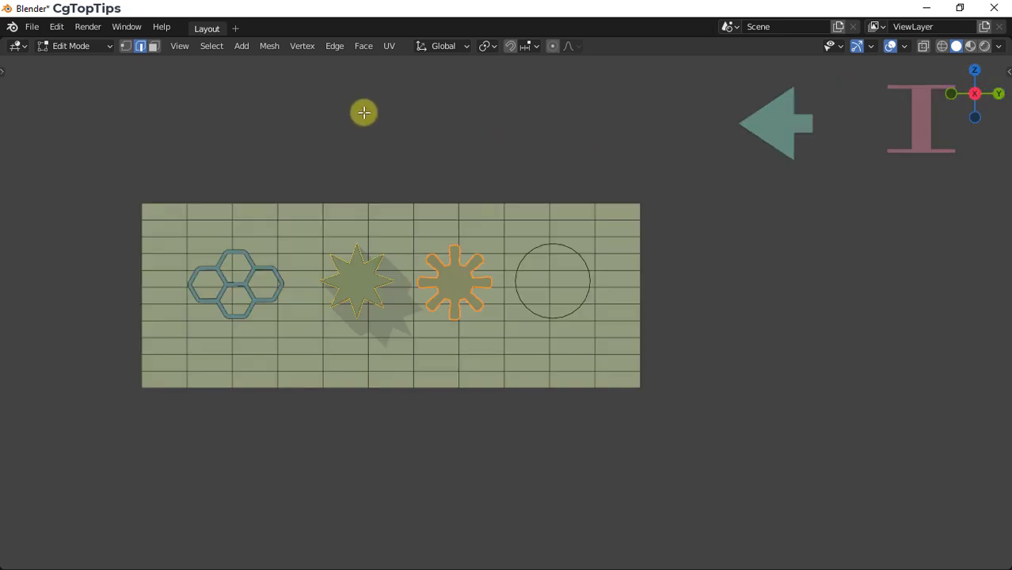
{"action": "left_click", "coordinate": [272, 47]}
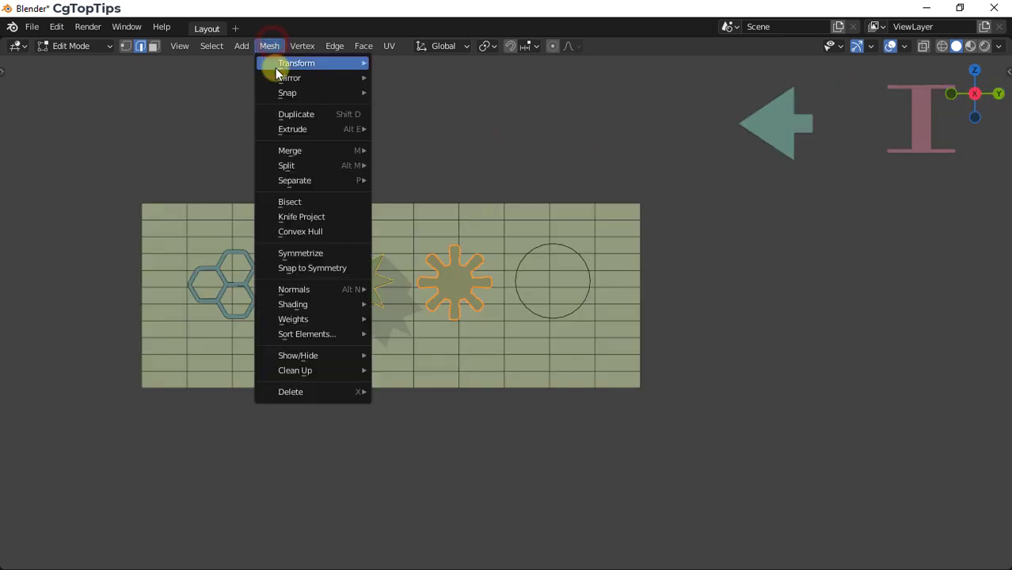
{"action": "left_click", "coordinate": [314, 214]}
{"action": "middle_click_drag", "start_coordinate": [314, 213], "coordinate": [403, 255]}
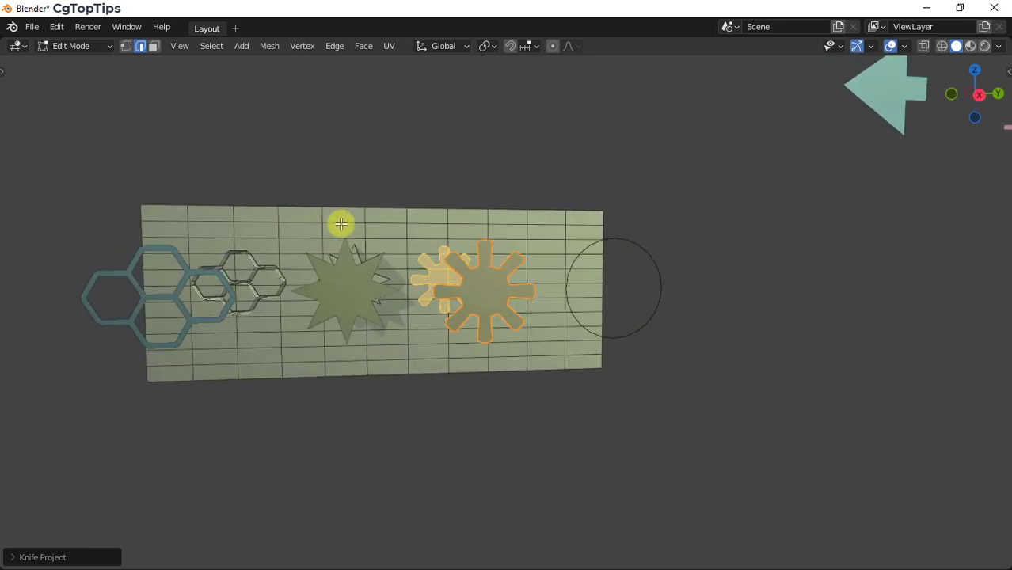
{"action": "key", "text": "e"}
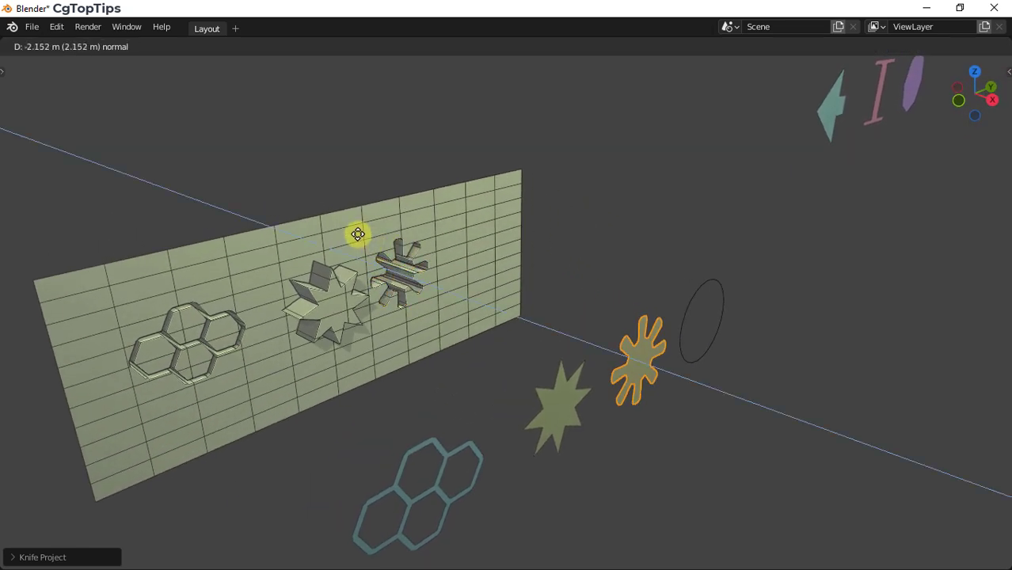
{"action": "left_click", "coordinate": [358, 235]}
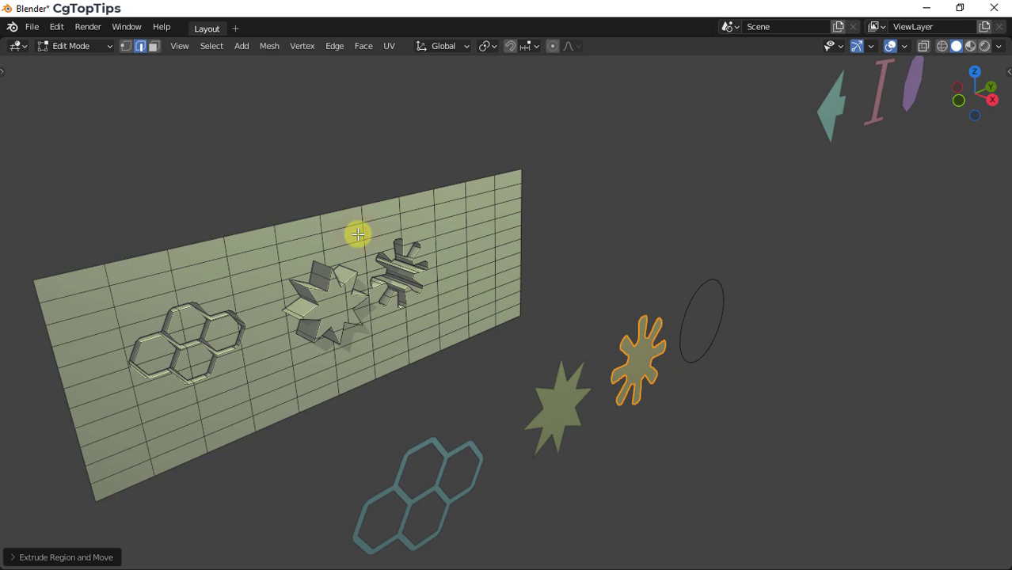
Knife-project the circle outline onto the plate and push it in as a round recess.
{"action": "left_click", "coordinate": [707, 282], "text": "ctrl"}
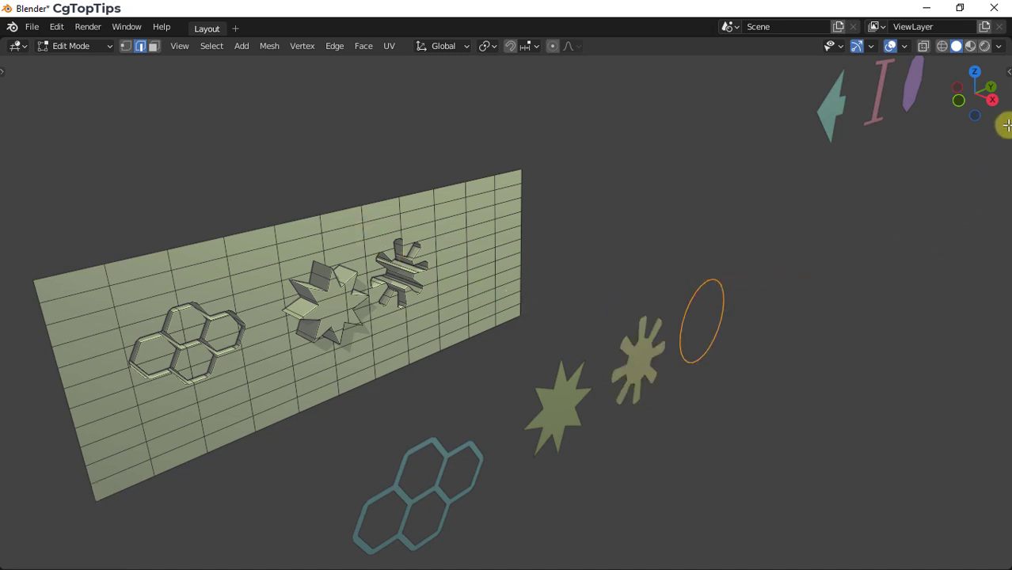
{"action": "left_click", "coordinate": [994, 100]}
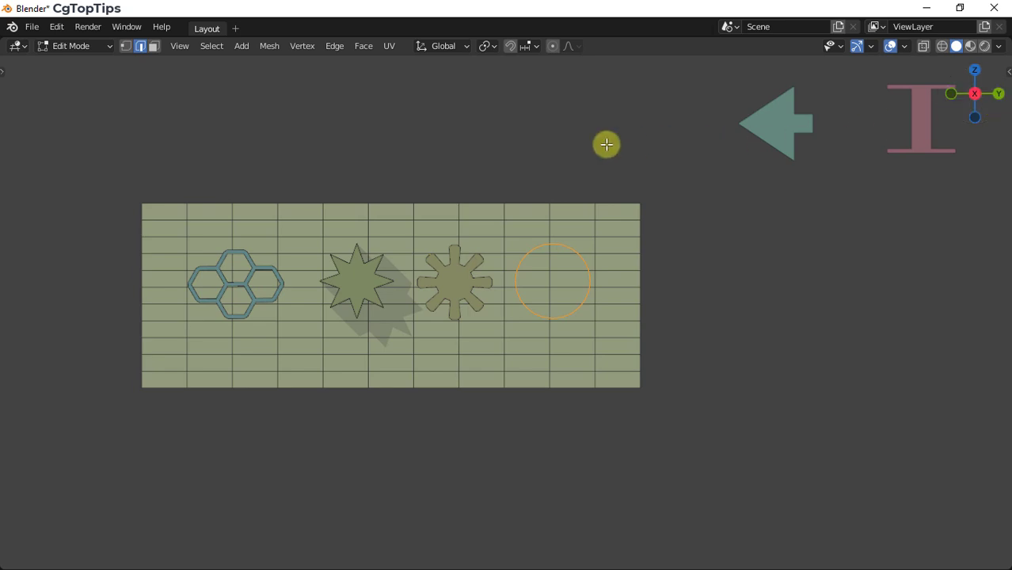
{"action": "left_click", "coordinate": [269, 46]}
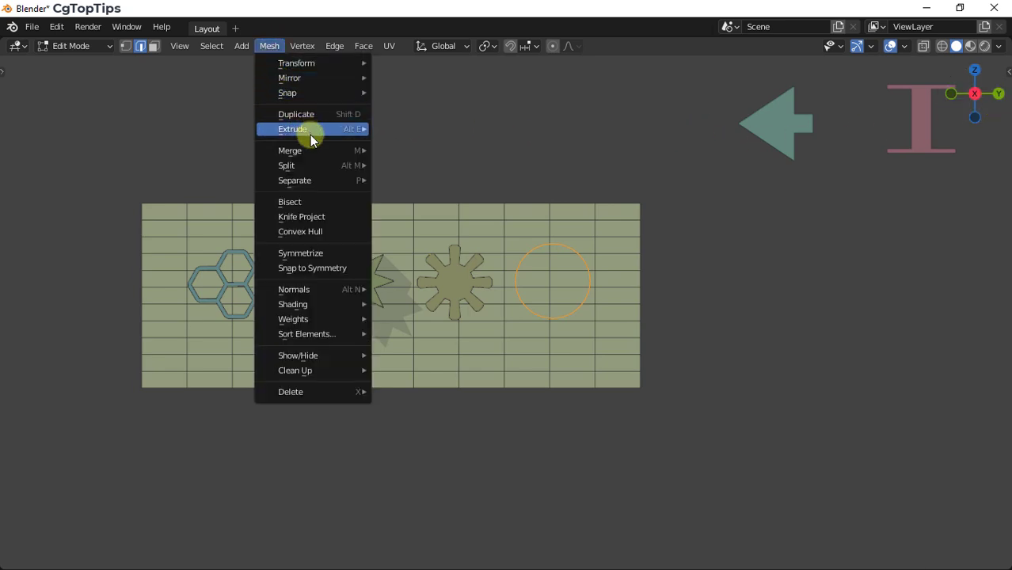
{"action": "left_click", "coordinate": [309, 218]}
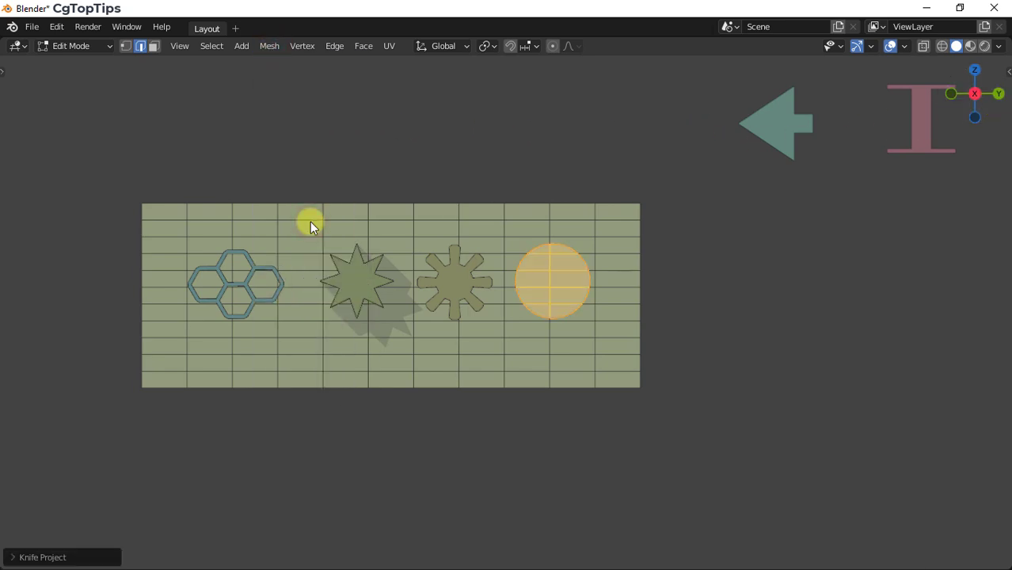
{"action": "middle_click_drag", "start_coordinate": [310, 224], "coordinate": [421, 271]}
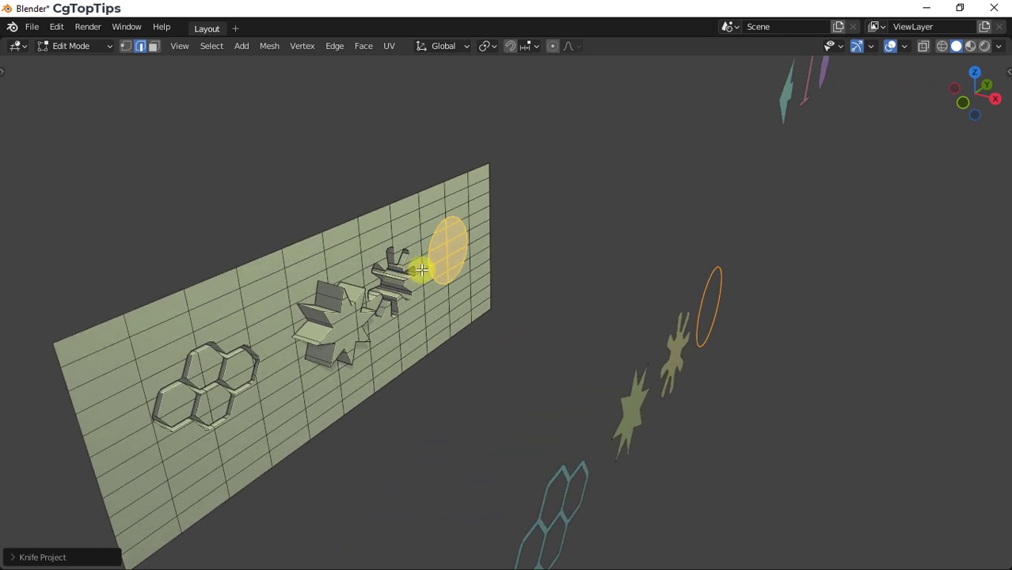
{"action": "key", "text": "e"}
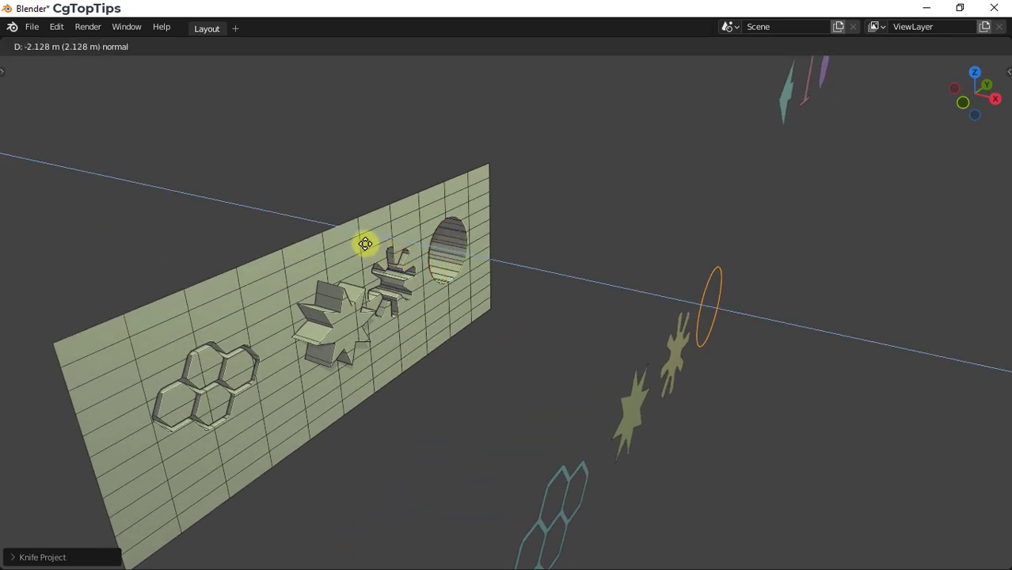
{"action": "left_click", "coordinate": [364, 244]}
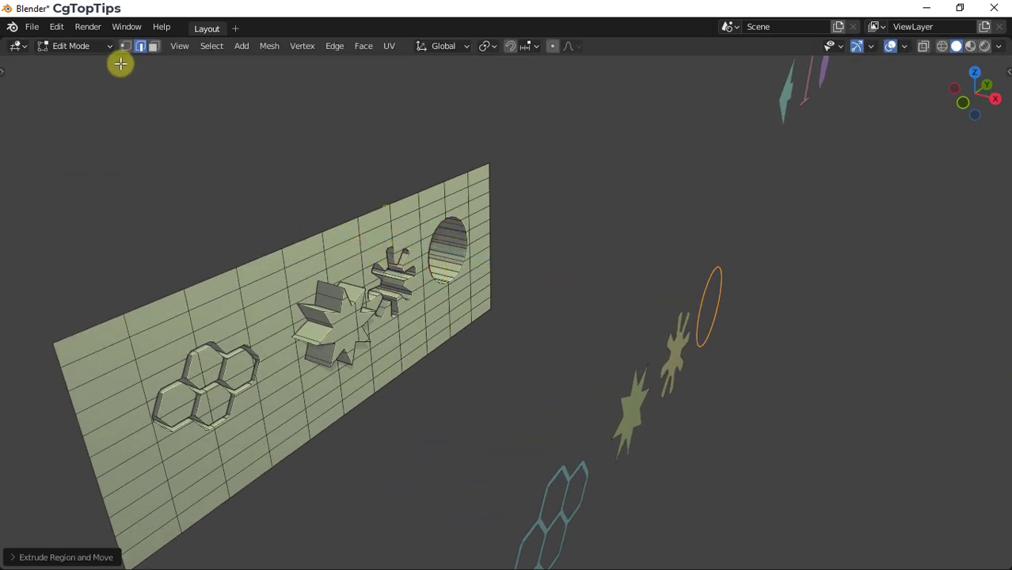
{"action": "left_click", "coordinate": [102, 48]}
Return the plate to Object Mode and pan the front orthographic view toward the arrow, I-beam and octagon.
{"action": "left_click", "coordinate": [102, 61]}
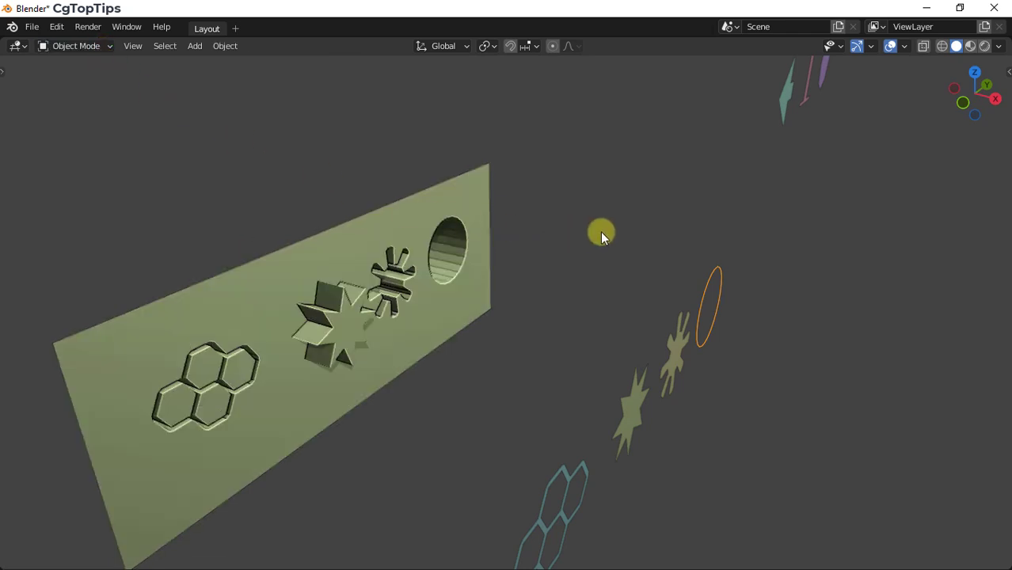
{"action": "mouse_move", "coordinate": [643, 232]}
{"action": "middle_mouse_down"}
{"action": "mouse_move", "coordinate": [490, 217]}
{"action": "mouse_move", "coordinate": [472, 207]}
{"action": "mouse_move", "coordinate": [466, 165]}
{"action": "mouse_move", "coordinate": [544, 149]}
{"action": "mouse_move", "coordinate": [617, 188]}
{"action": "mouse_move", "coordinate": [621, 208]}
{"action": "middle_mouse_up"}
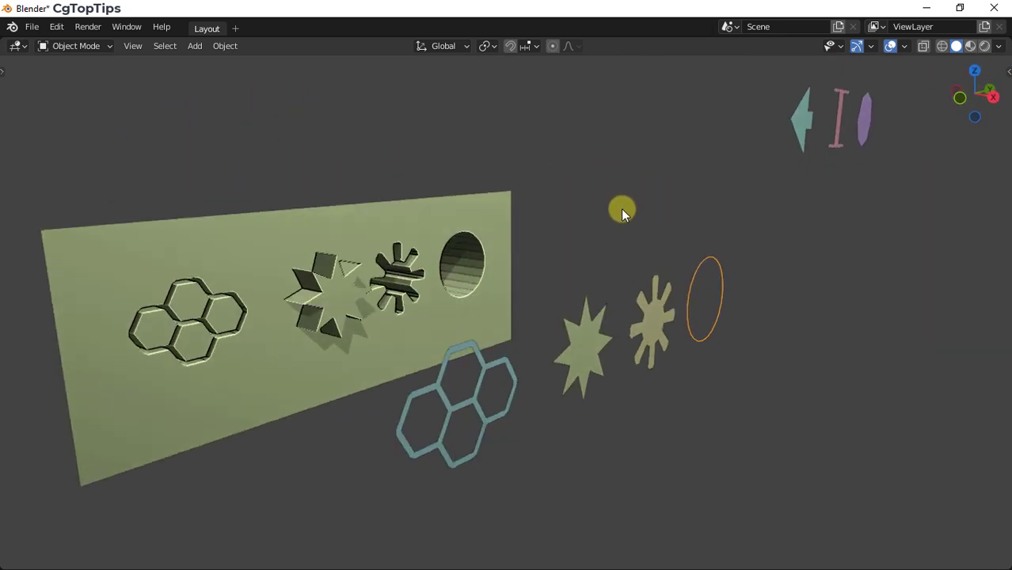
{"action": "left_click", "coordinate": [994, 97]}
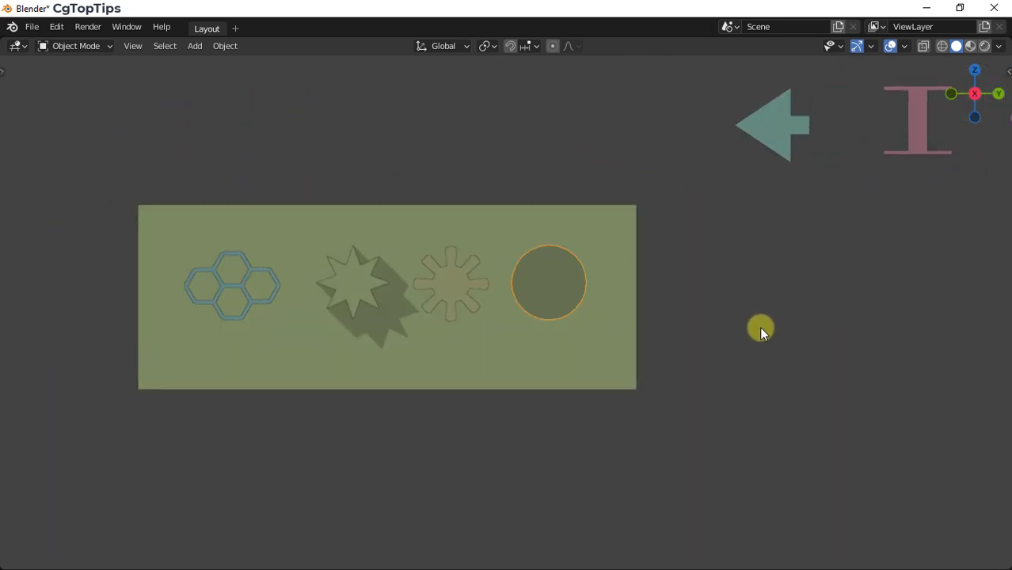
{"action": "middle_click_drag", "start_coordinate": [760, 327], "coordinate": [533, 341], "text": "shift"}
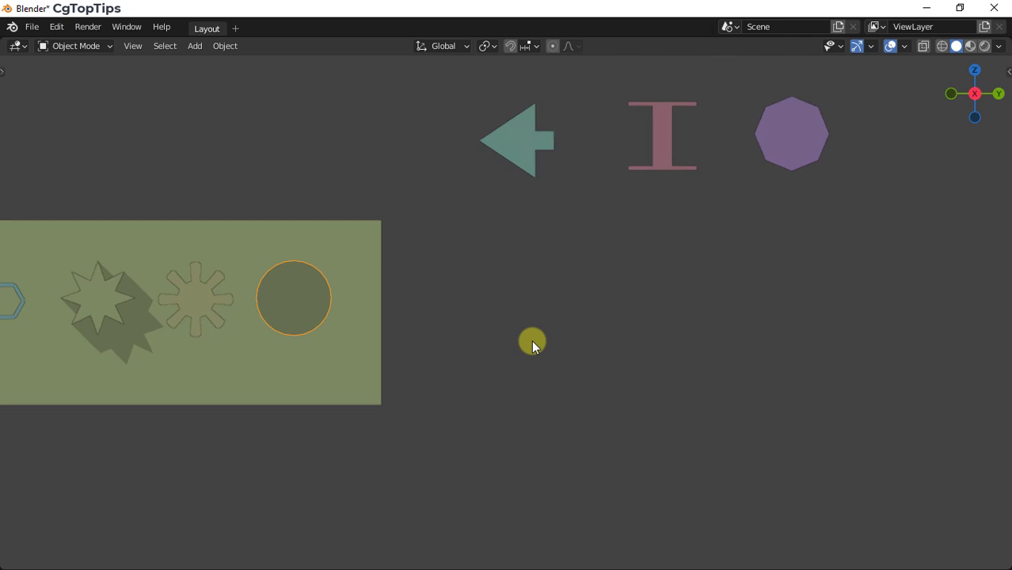
Add a UV sphere, scale it up, and move it along Y to the right of the plate.
{"action": "left_click", "coordinate": [195, 48]}
{"action": "mouse_move", "coordinate": [215, 63]}
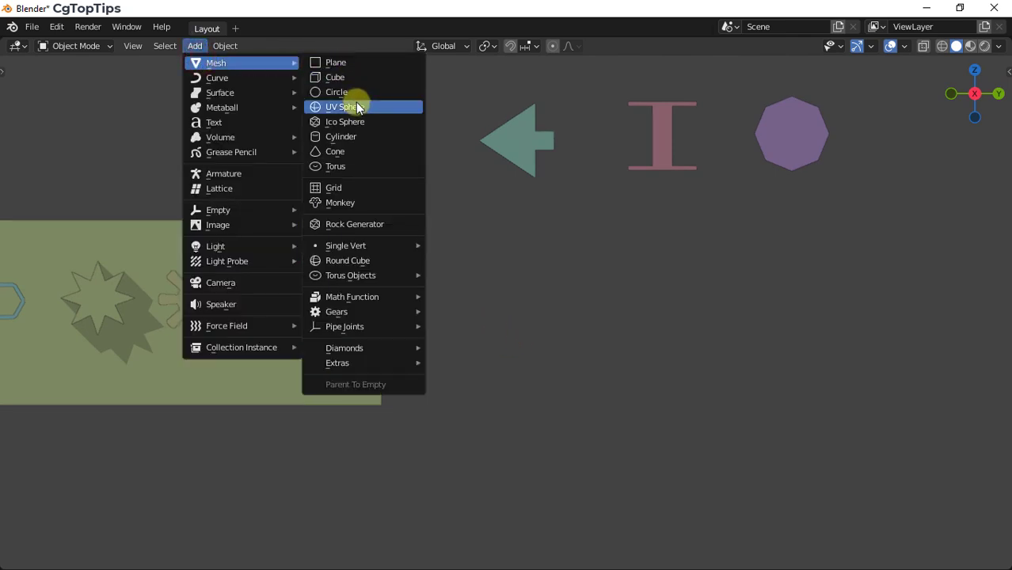
{"action": "left_click", "coordinate": [357, 107]}
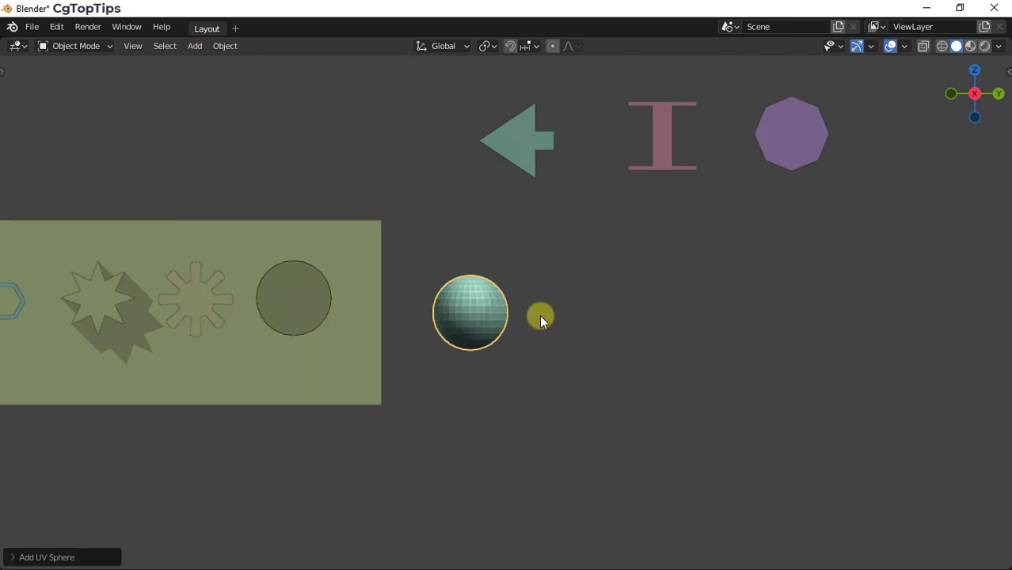
{"action": "key", "text": "s"}
{"action": "left_click", "coordinate": [590, 333]}
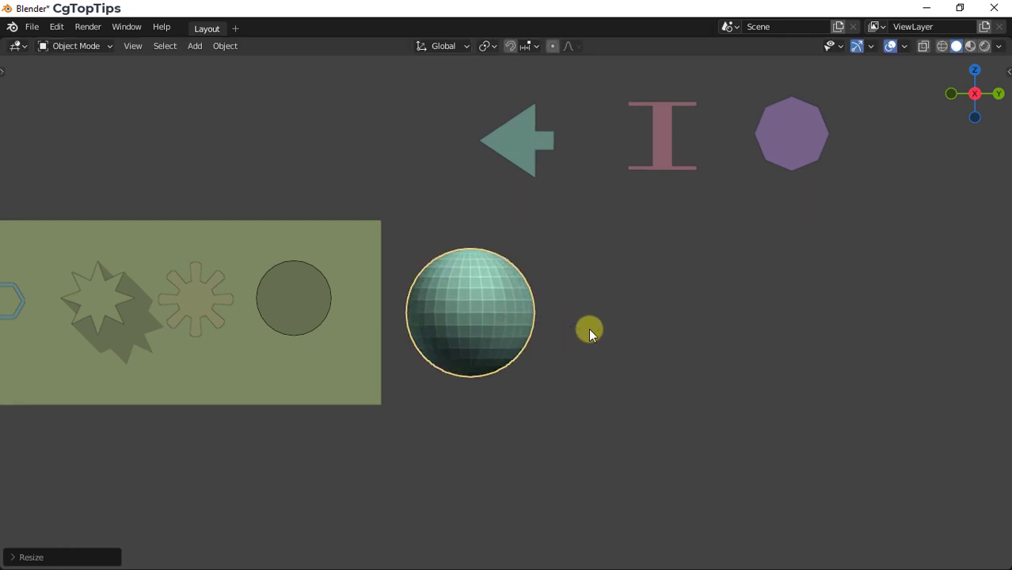
{"action": "key", "text": "g"}
{"action": "key", "text": "y"}
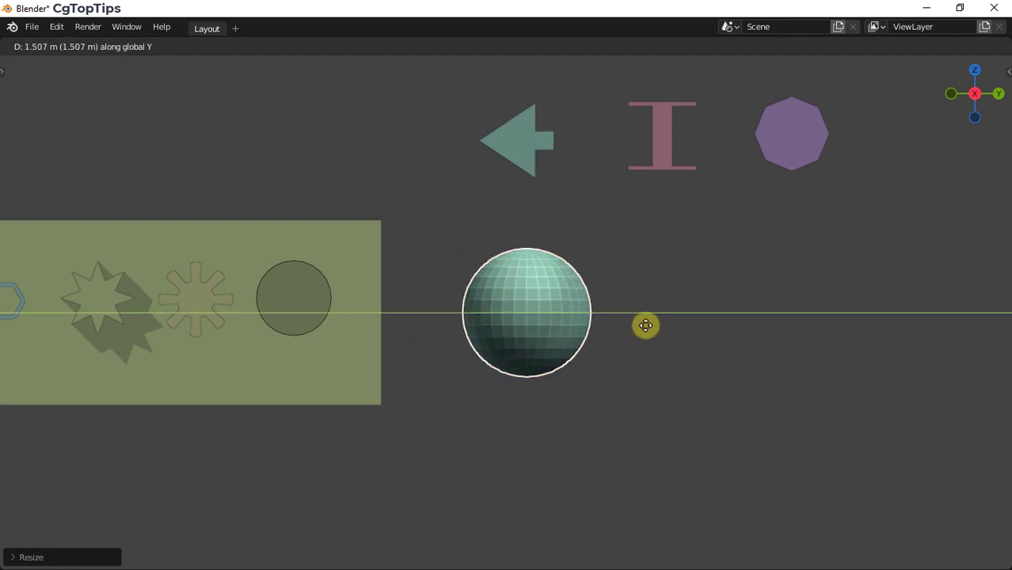
{"action": "left_click", "coordinate": [646, 325]}
Duplicate the sphere twice along Y to form a row of three spheres.
{"action": "key", "text": "shift+d"}
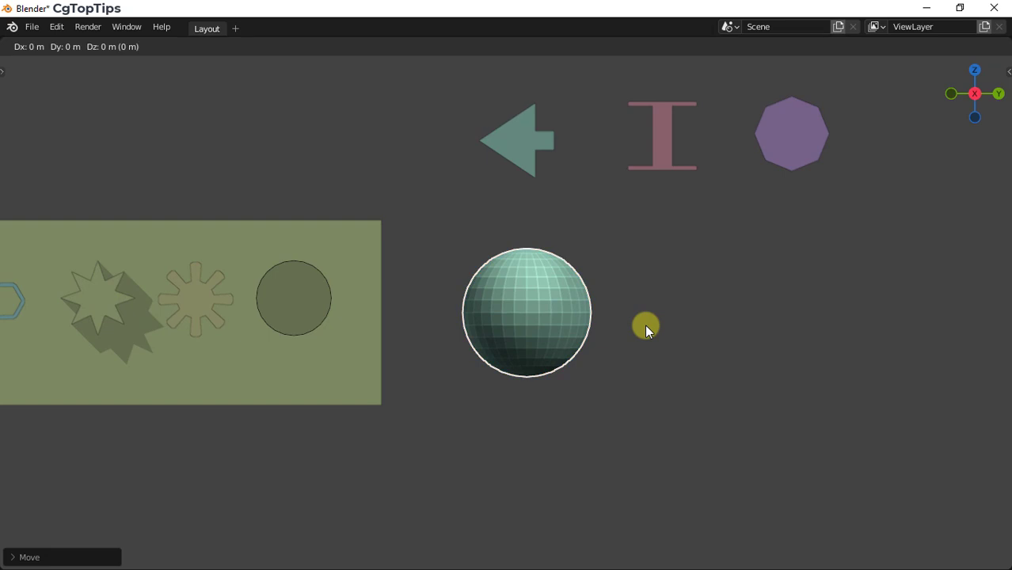
{"action": "key", "text": "y"}
{"action": "left_click", "coordinate": [781, 312]}
{"action": "key", "text": "shift+d"}
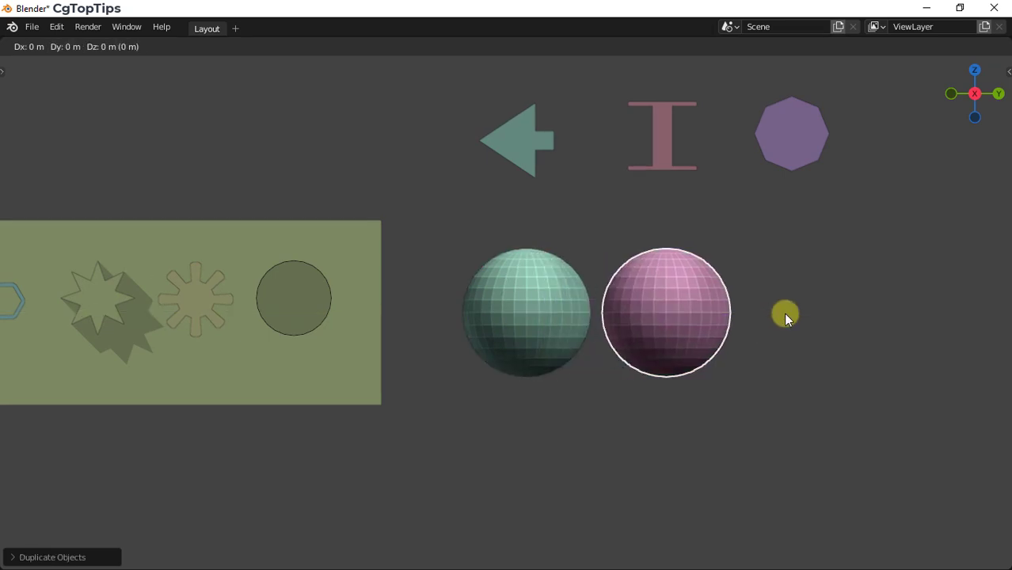
{"action": "key", "text": "y"}
{"action": "left_click", "coordinate": [924, 296]}
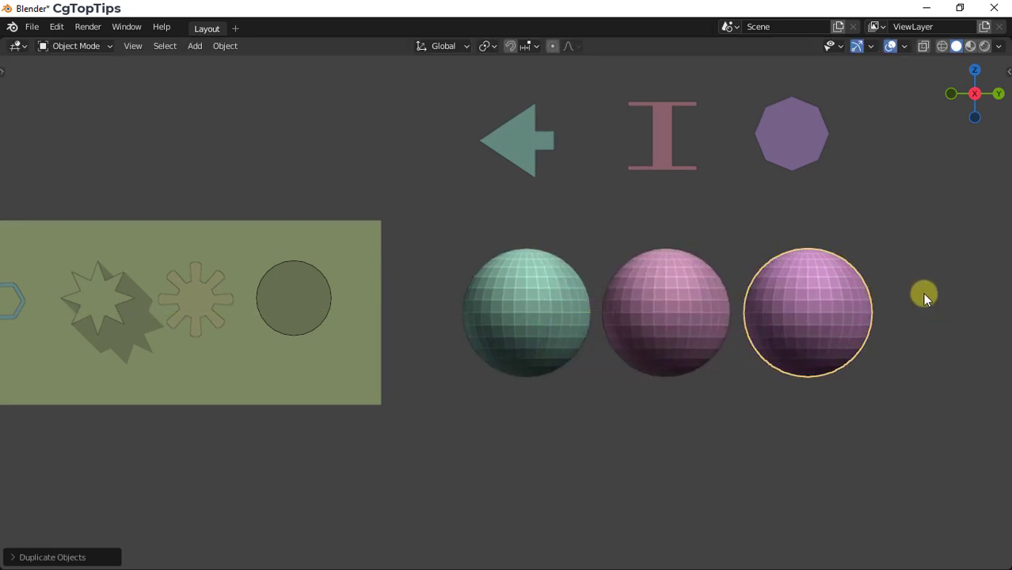
{"action": "left_click_drag", "start_coordinate": [869, 99], "coordinate": [506, 152]}
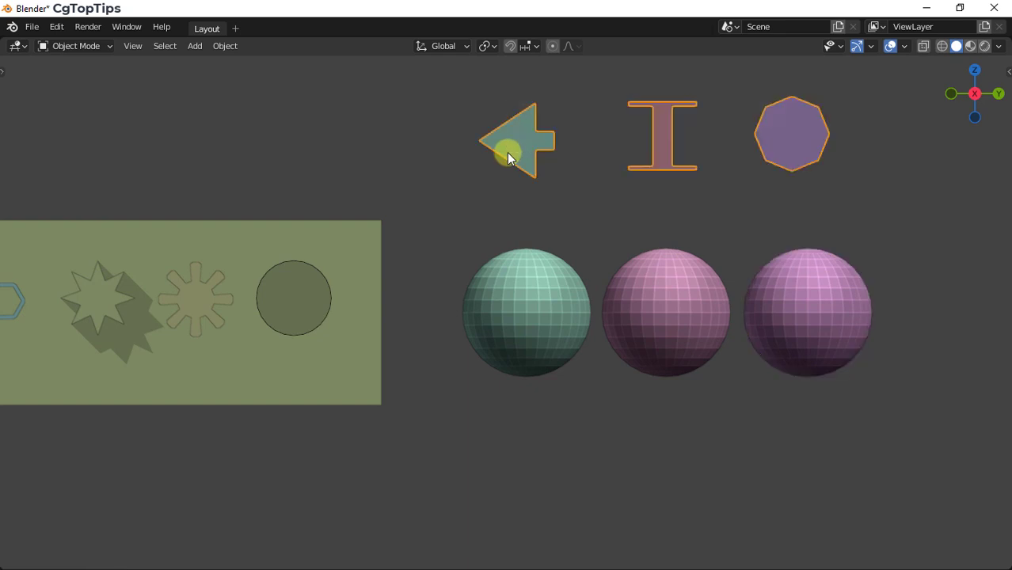
Lower the arrow, I-beam and octagon shapes along Z so they sit in front of the spheres.
{"action": "key", "text": "g"}
{"action": "key", "text": "z"}
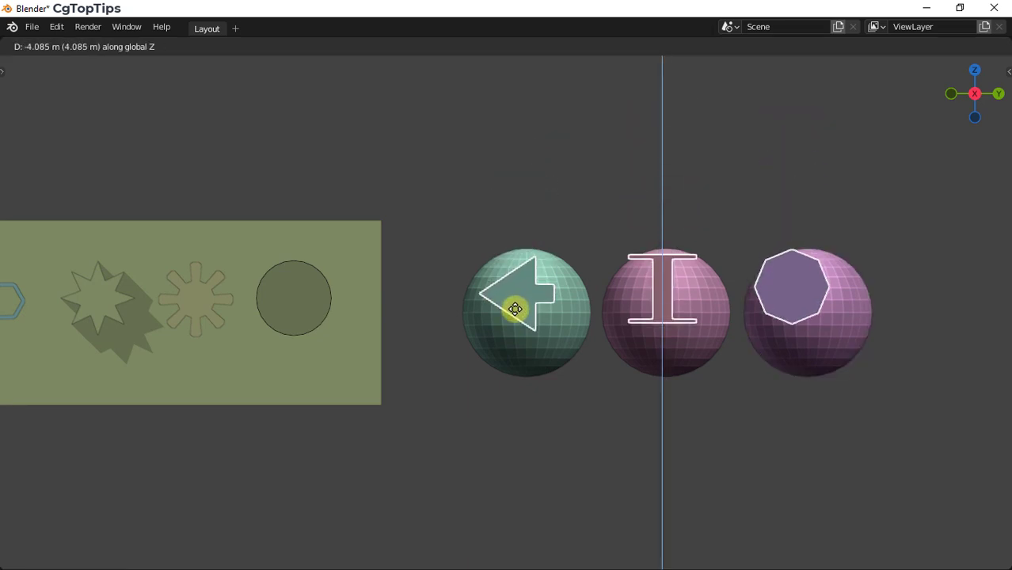
{"action": "left_click", "coordinate": [515, 323]}
Slide the octagon and I-beam along Y to centre them on their spheres, then select the teal sphere.
{"action": "left_click", "coordinate": [792, 316]}
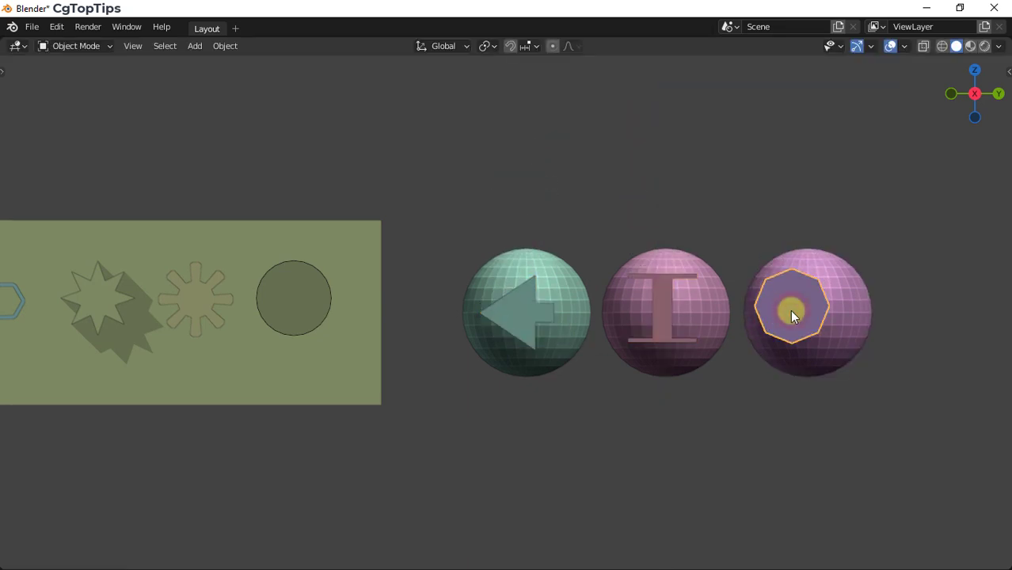
{"action": "key", "text": "g"}
{"action": "key", "text": "y"}
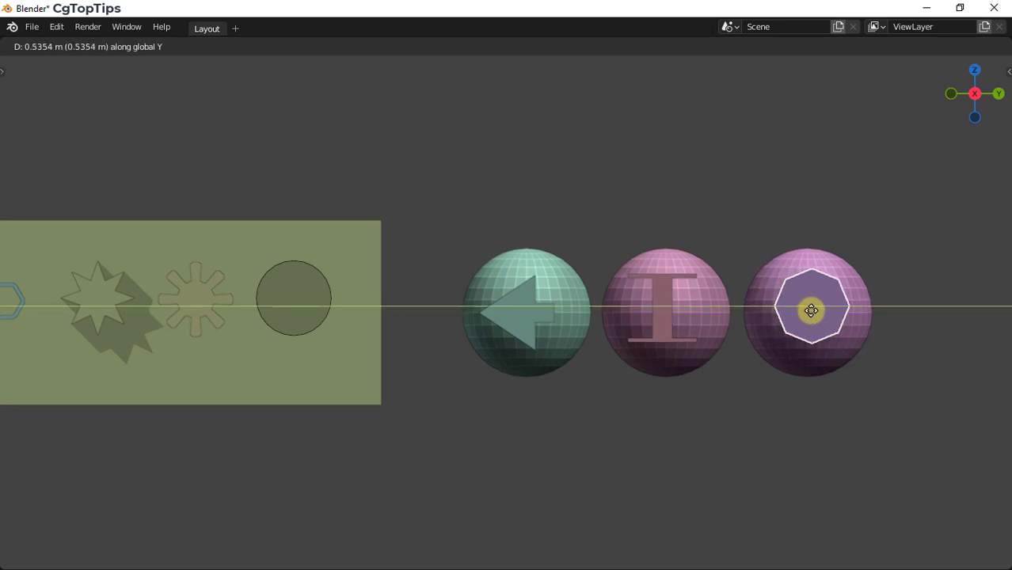
{"action": "left_click", "coordinate": [811, 311]}
{"action": "left_click", "coordinate": [665, 306]}
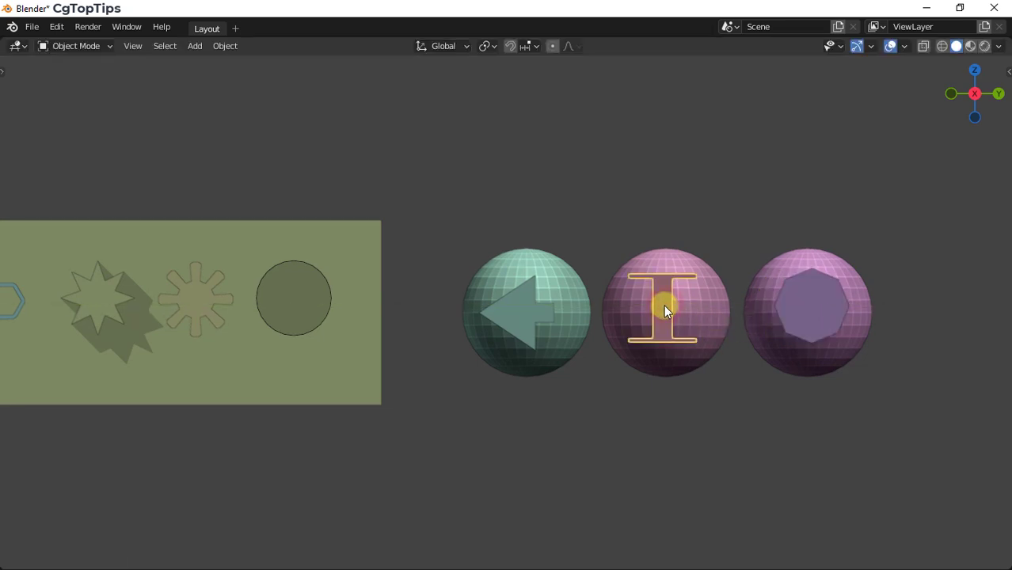
{"action": "key", "text": "g"}
{"action": "key", "text": "y"}
{"action": "left_click", "coordinate": [669, 306]}
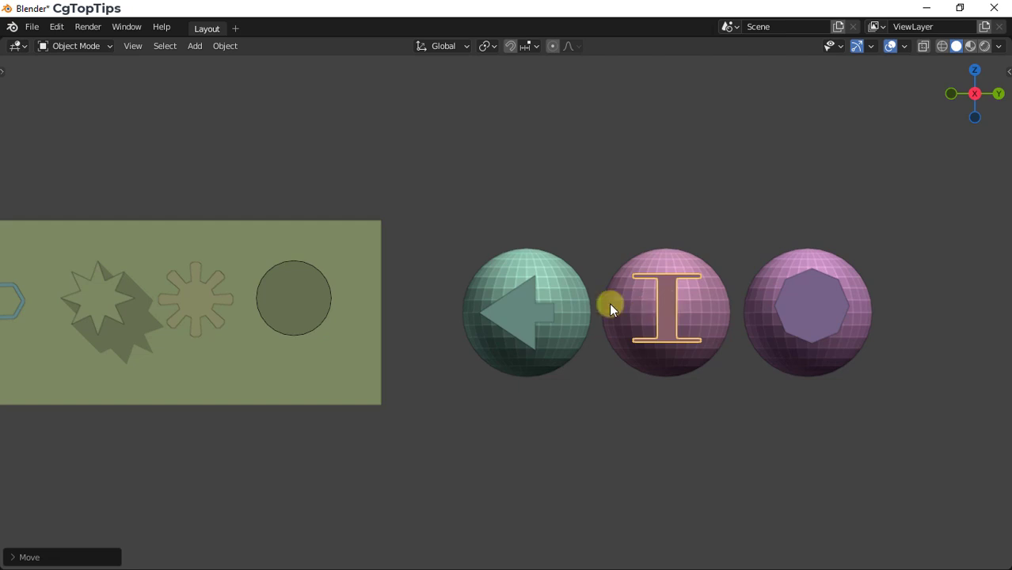
{"action": "left_click", "coordinate": [512, 260]}
{"action": "middle_click_drag", "start_coordinate": [512, 260], "coordinate": [561, 296]}
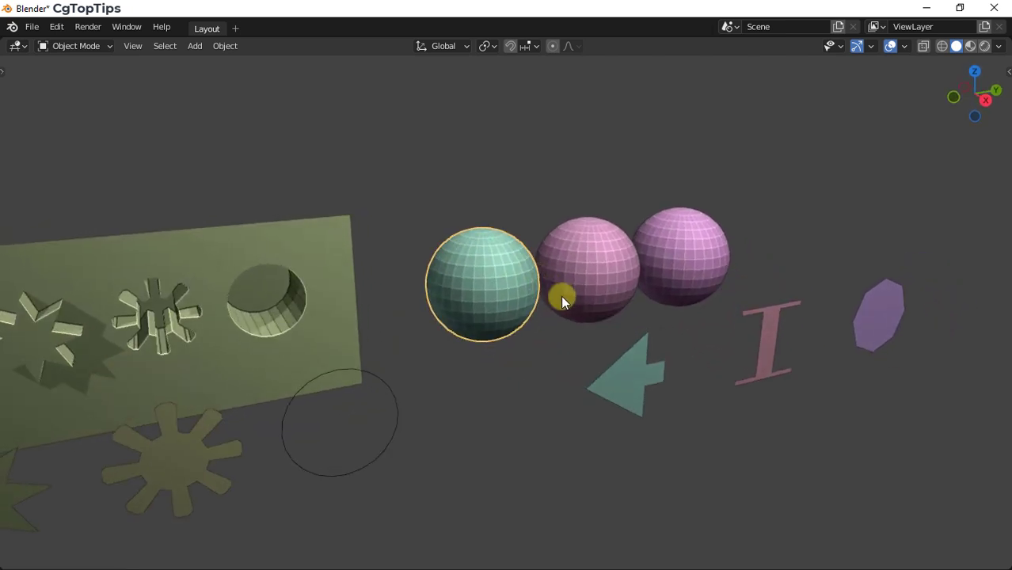
In Edit Mode, knife-project the arrow outline onto the teal sphere from the X-axis view.
{"action": "left_click", "coordinate": [97, 48]}
{"action": "left_click", "coordinate": [93, 78]}
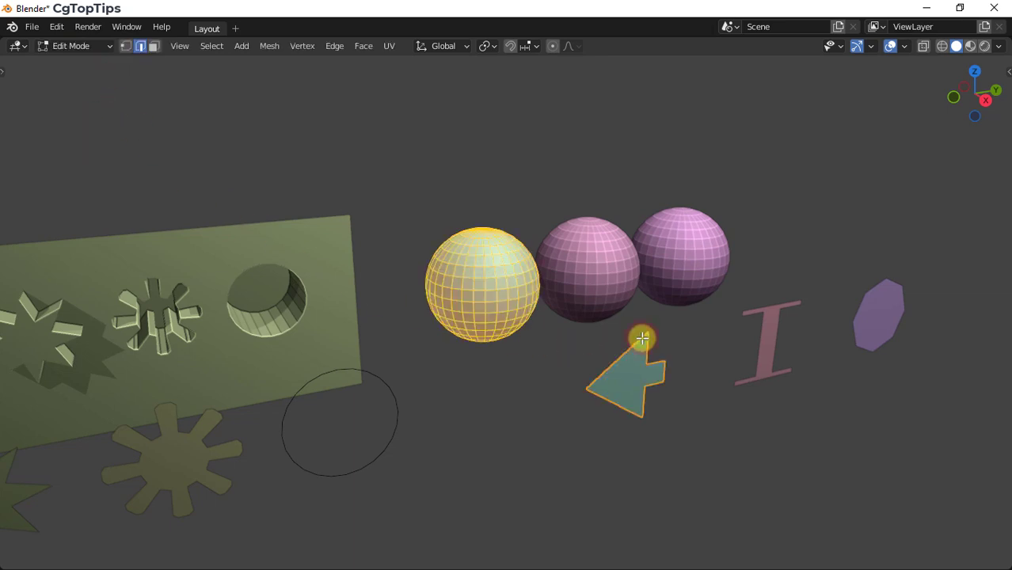
{"action": "left_click", "coordinate": [983, 104]}
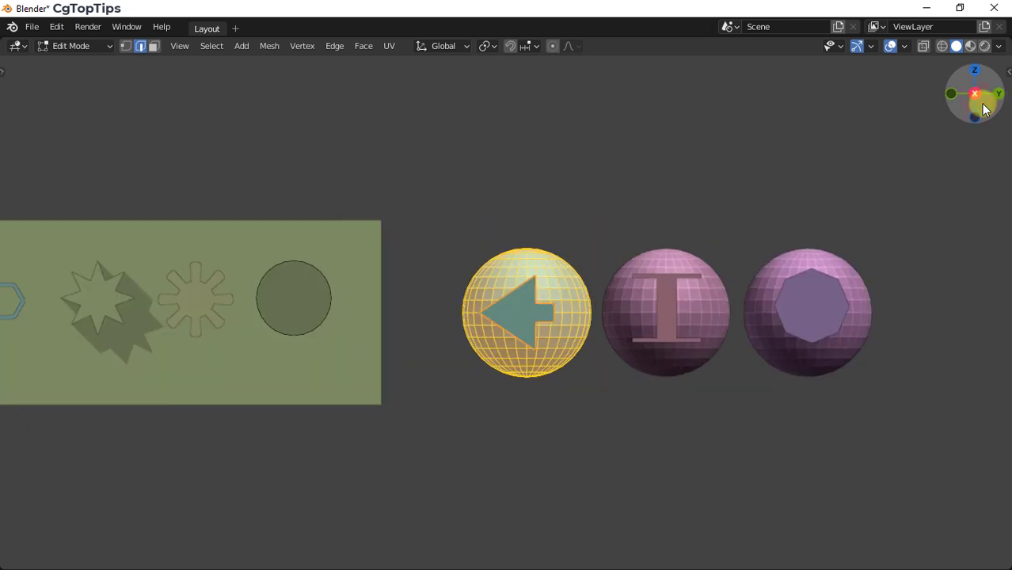
{"action": "left_click", "coordinate": [267, 48]}
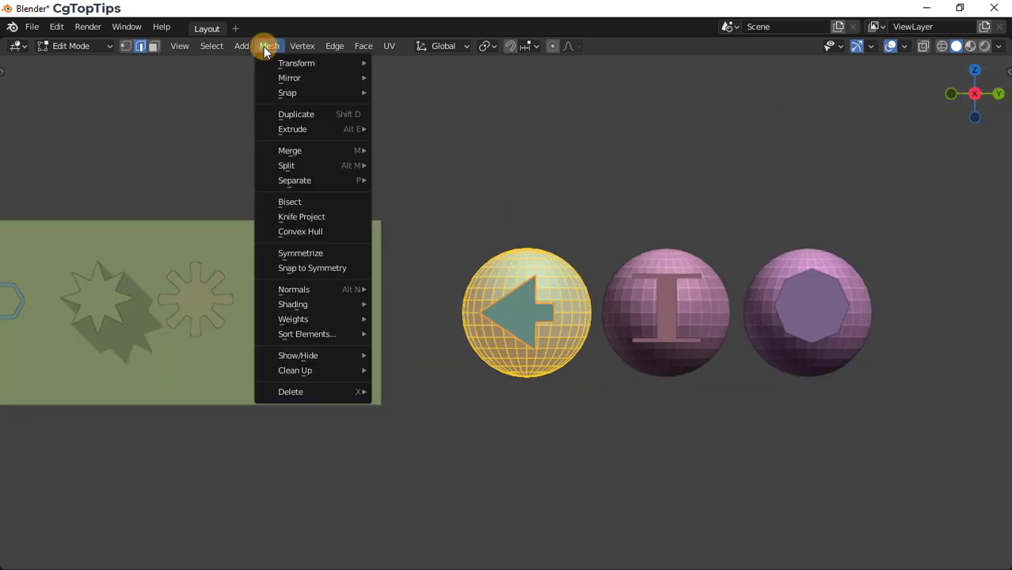
{"action": "left_click", "coordinate": [305, 219]}
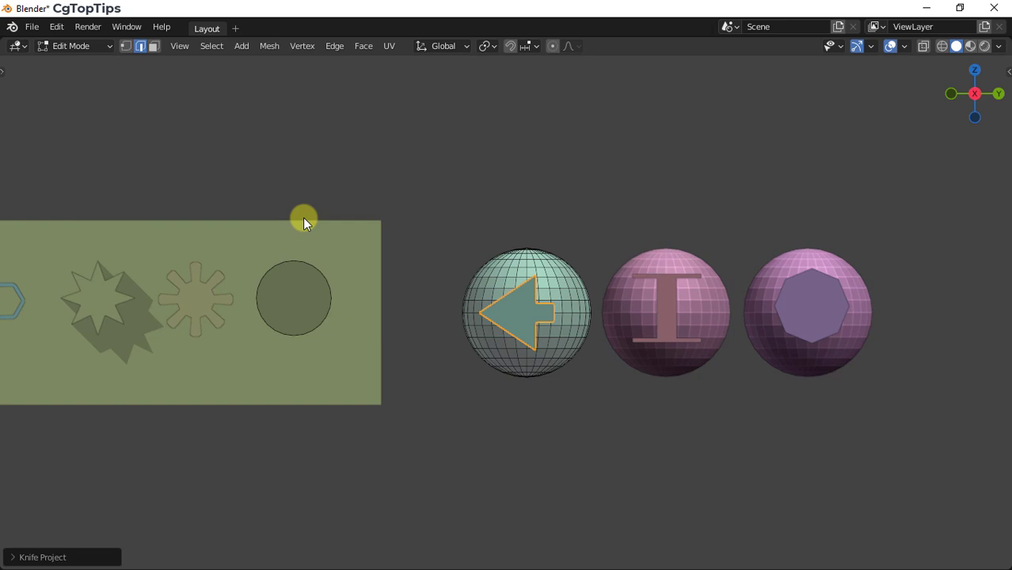
{"action": "middle_click_drag", "start_coordinate": [303, 219], "coordinate": [374, 255]}
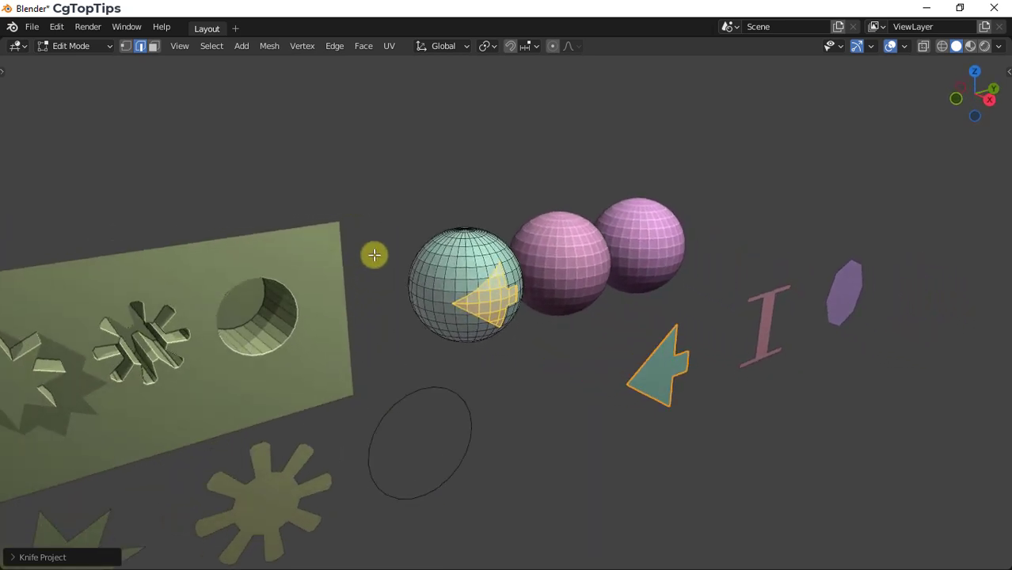
Move the arrow faces along Z into the sphere, exit Edit Mode, and select the middle sphere.
{"action": "key", "text": "g"}
{"action": "key", "text": "z"}
{"action": "key", "text": "z"}
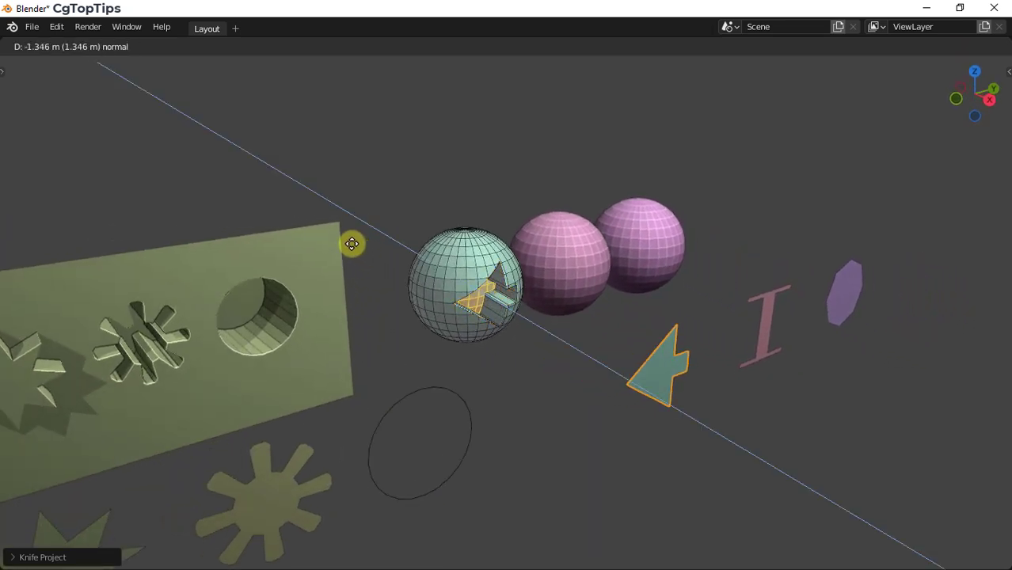
{"action": "left_click", "coordinate": [351, 243]}
{"action": "key", "text": "Tab"}
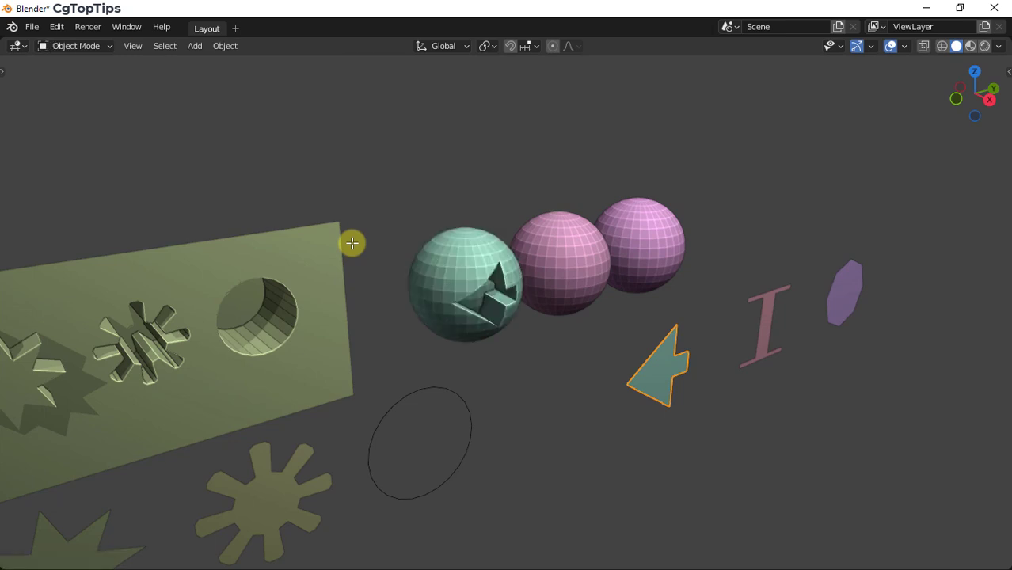
{"action": "left_click", "coordinate": [564, 254]}
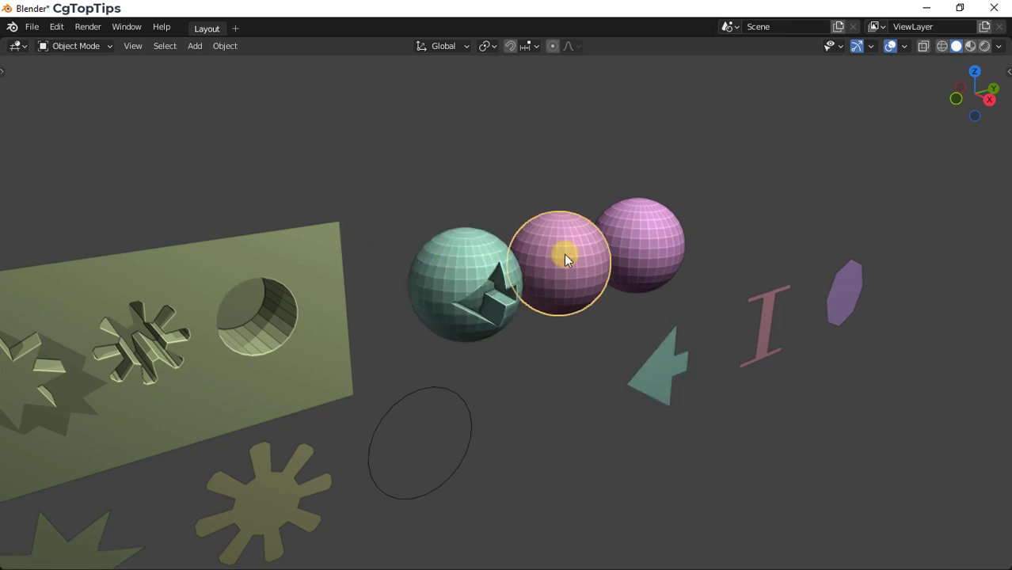
Knife-project the I-beam outline onto the middle sphere from the X-axis view with Cut Through enabled.
{"action": "key", "text": "Tab"}
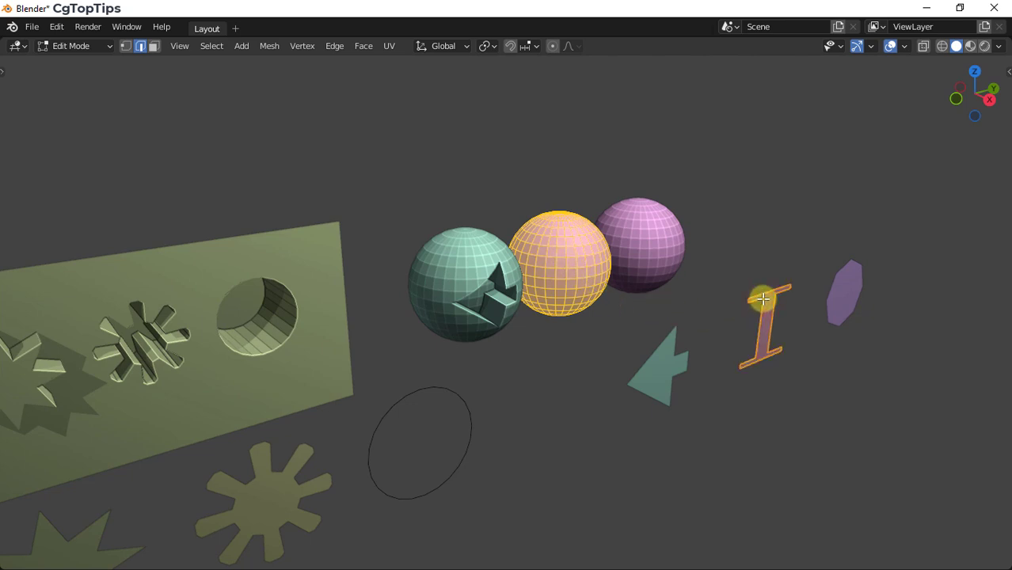
{"action": "left_click", "coordinate": [994, 103]}
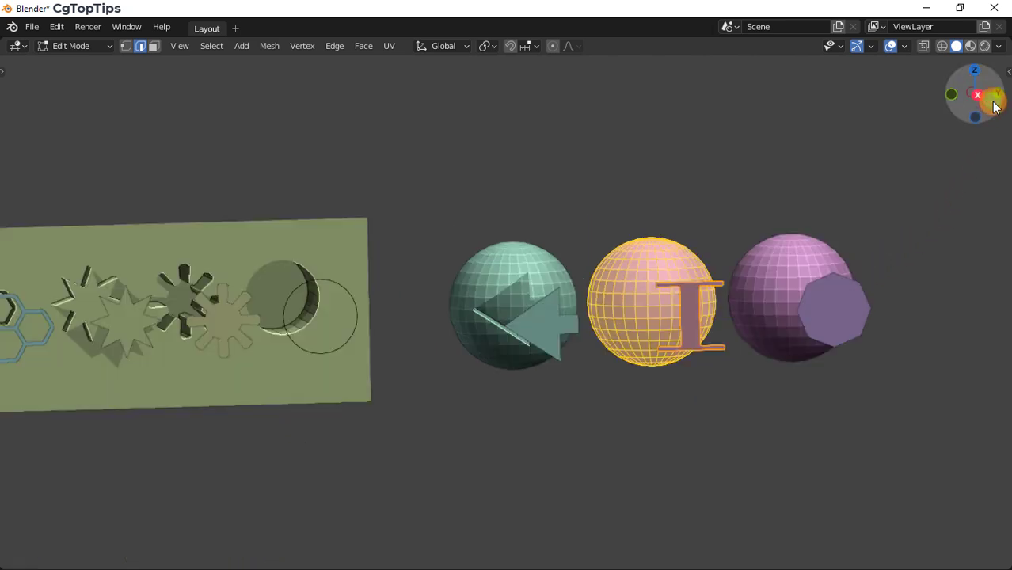
{"action": "left_click", "coordinate": [262, 46]}
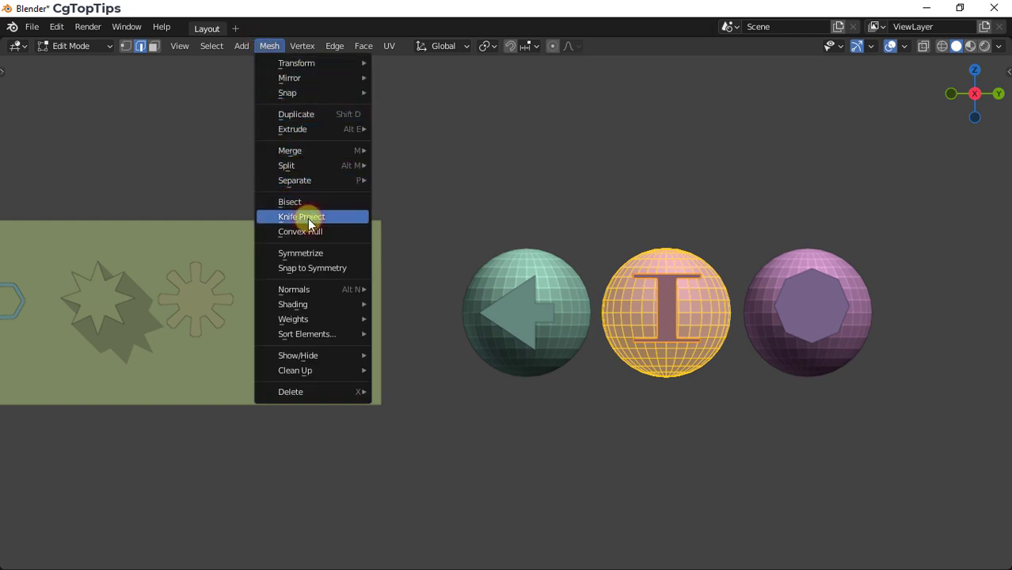
{"action": "left_click", "coordinate": [309, 218]}
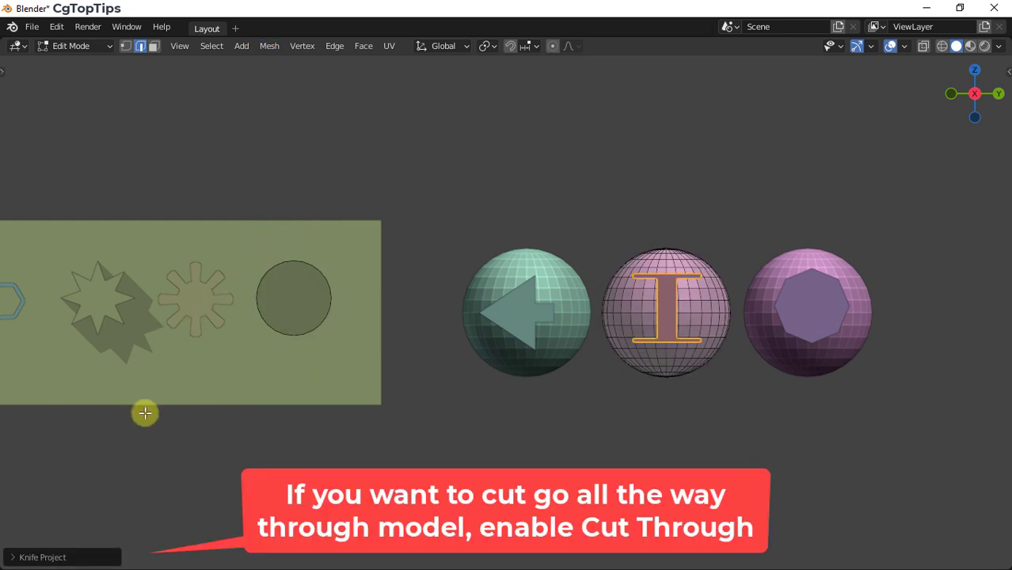
{"action": "left_click", "coordinate": [88, 559]}
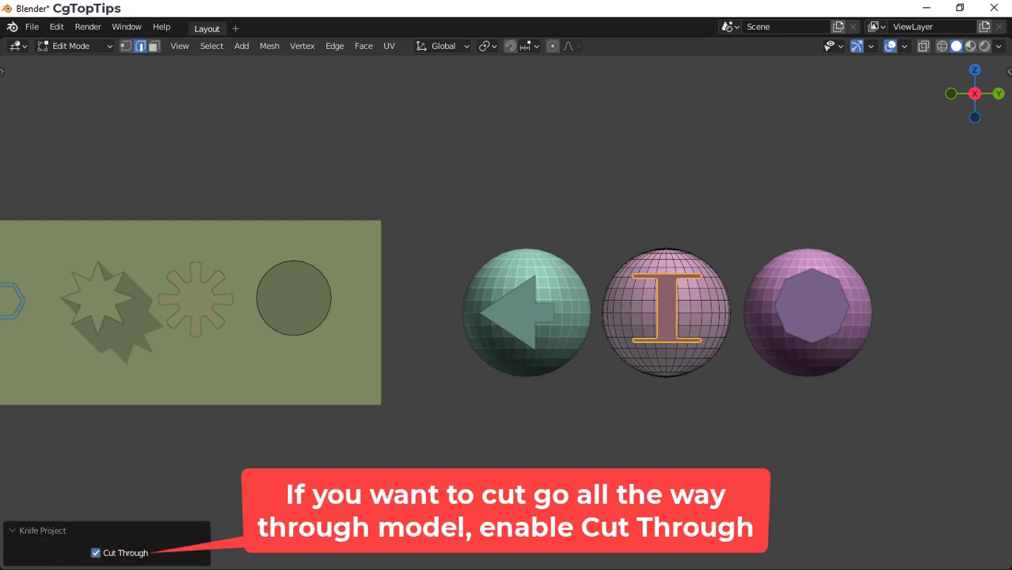
{"action": "mouse_move", "coordinate": [555, 254]}
{"action": "middle_mouse_down"}
{"action": "mouse_move", "coordinate": [604, 303]}
{"action": "mouse_move", "coordinate": [637, 311]}
{"action": "mouse_move", "coordinate": [757, 310]}
{"action": "mouse_move", "coordinate": [853, 273]}
{"action": "mouse_move", "coordinate": [680, 293]}
{"action": "mouse_move", "coordinate": [624, 287]}
{"action": "middle_mouse_up"}
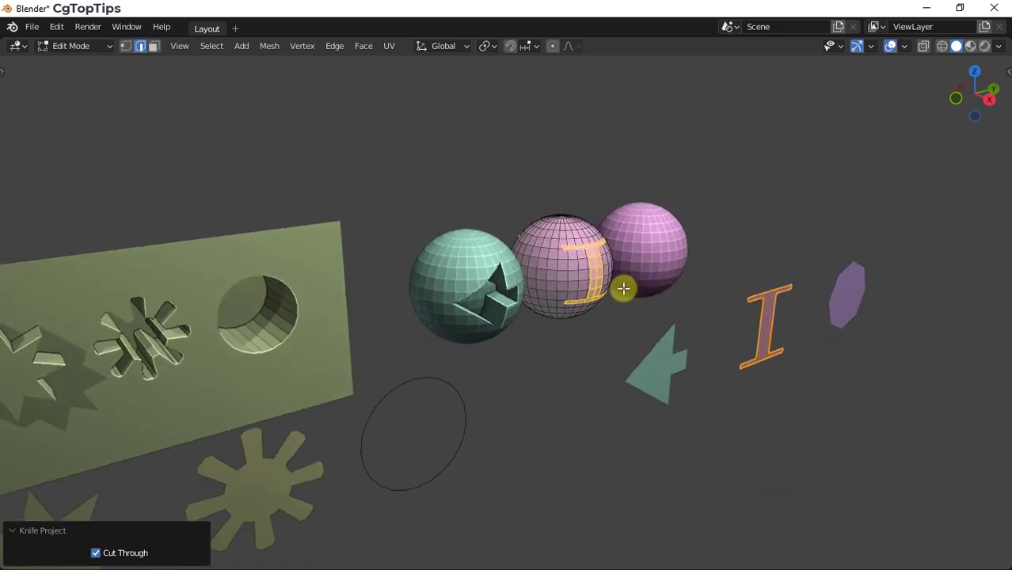
Bridge Edge Loops between the front and back I-beam cuts, exit Edit Mode, and select the right sphere.
{"action": "left_click", "coordinate": [334, 45]}
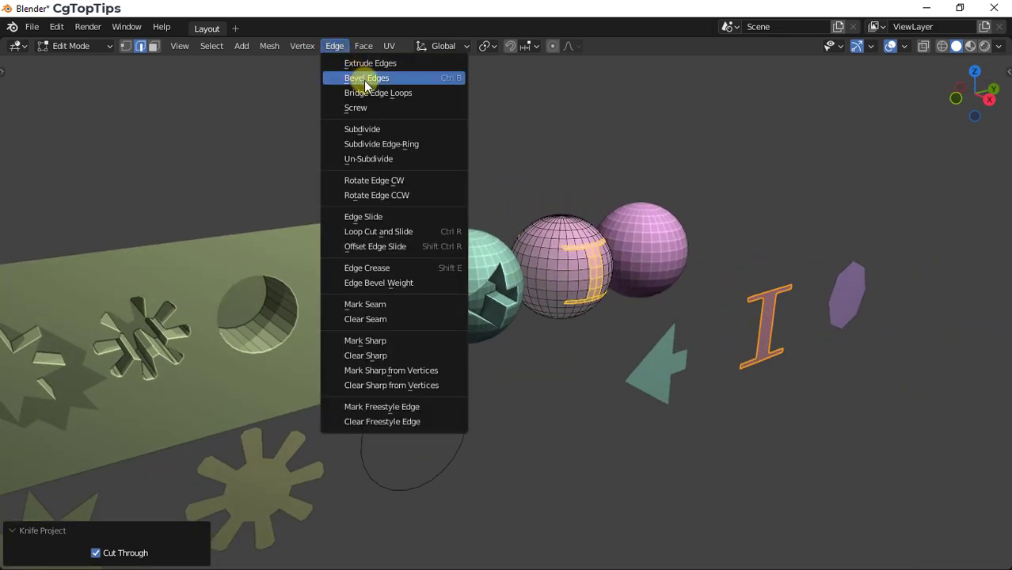
{"action": "left_click", "coordinate": [425, 95]}
{"action": "left_click", "coordinate": [422, 93]}
{"action": "mouse_move", "coordinate": [423, 93]}
{"action": "middle_mouse_down"}
{"action": "mouse_move", "coordinate": [312, 61]}
{"action": "mouse_move", "coordinate": [294, 543]}
{"action": "mouse_move", "coordinate": [343, 97]}
{"action": "mouse_move", "coordinate": [384, 122]}
{"action": "mouse_move", "coordinate": [391, 101]}
{"action": "middle_mouse_up"}
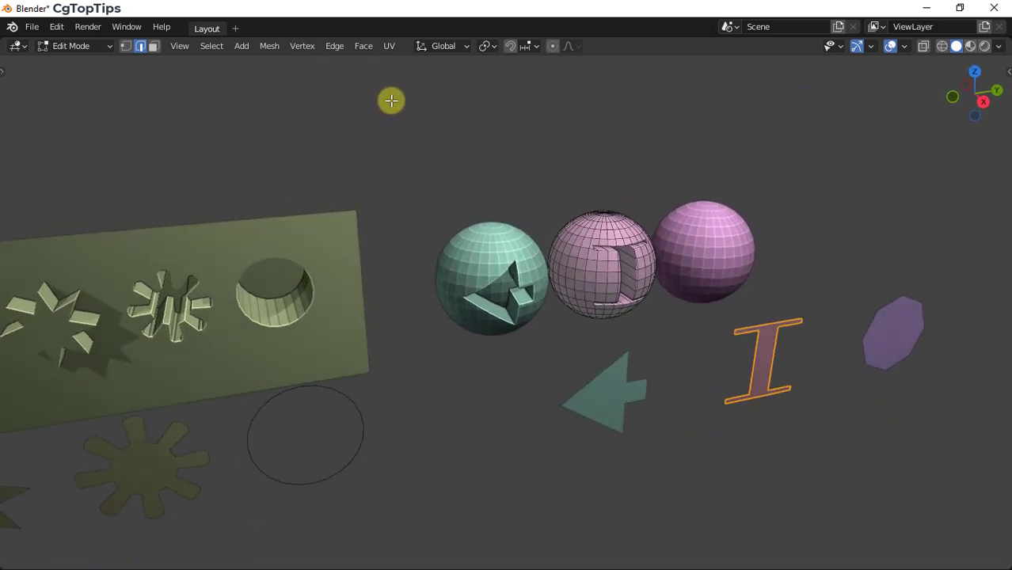
{"action": "key", "text": "Tab"}
{"action": "left_click", "coordinate": [726, 248]}
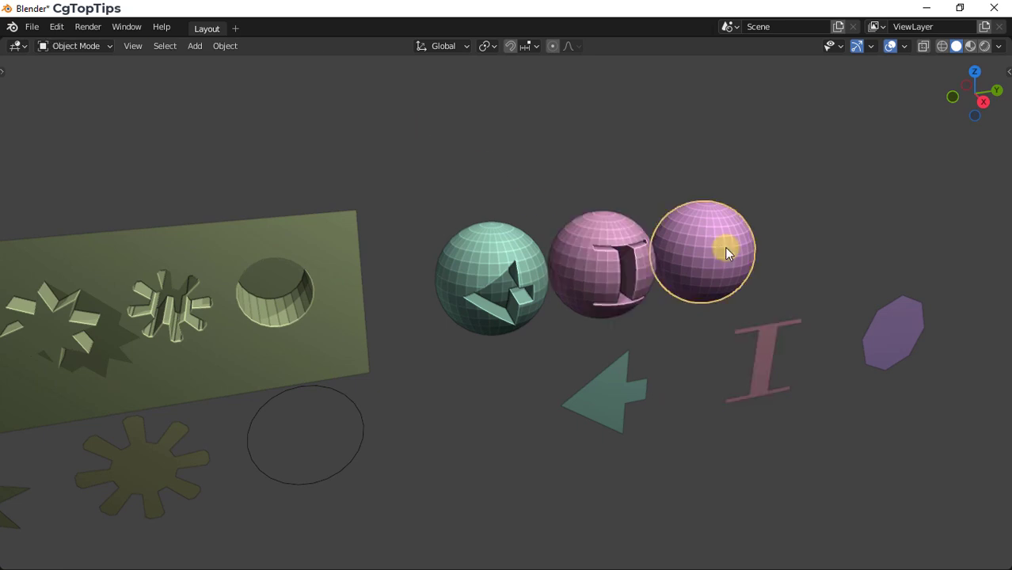
Knife-project the octagon outline through the right sphere from the X-axis view with Cut Through.
{"action": "key", "text": "Tab"}
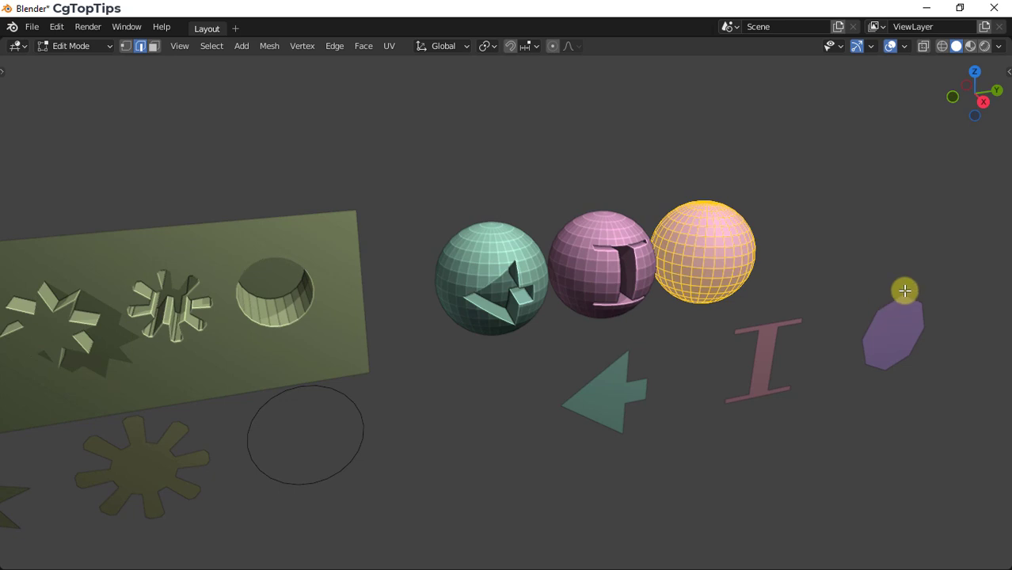
{"action": "left_click", "coordinate": [986, 103]}
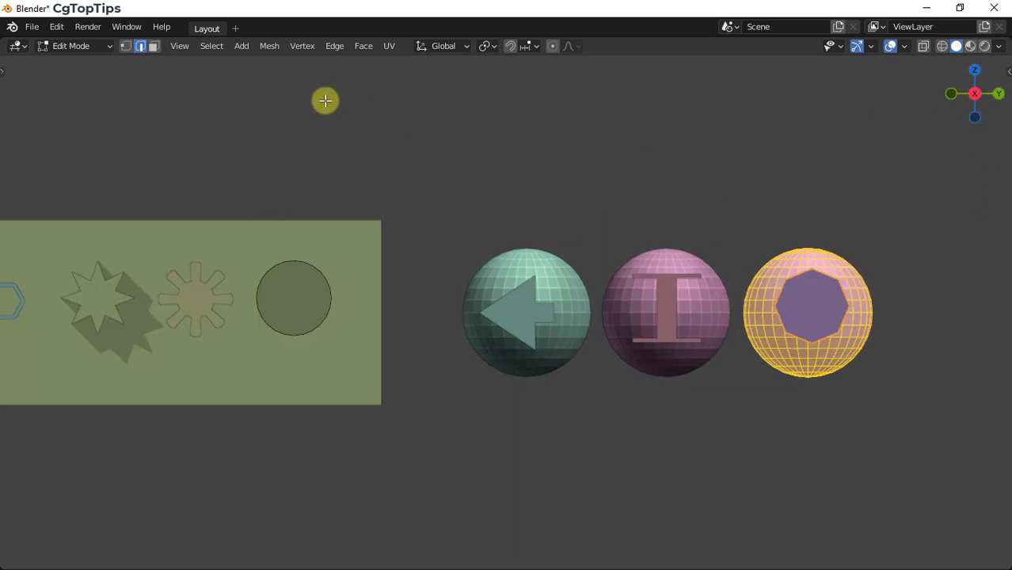
{"action": "left_click", "coordinate": [269, 47]}
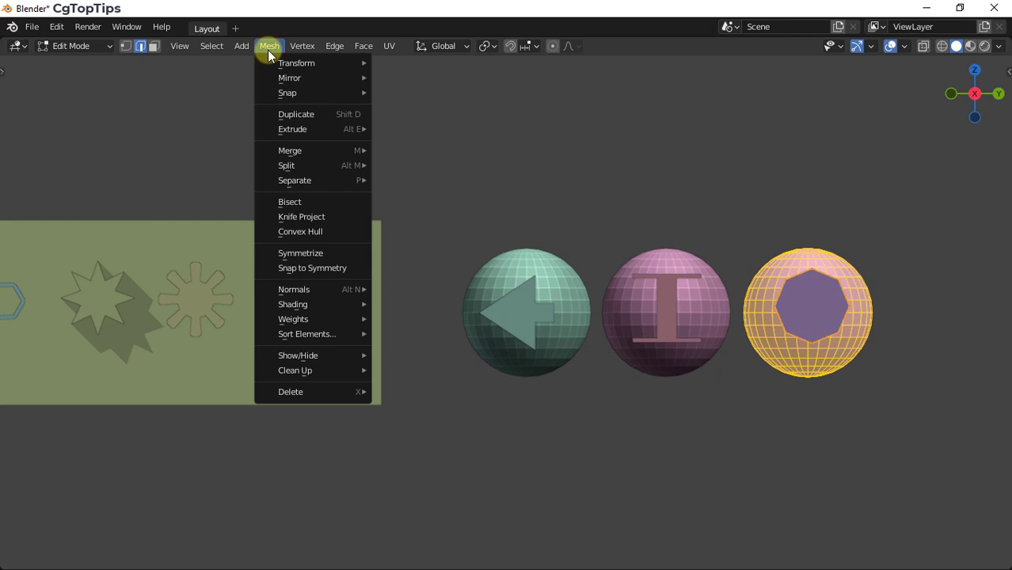
{"action": "left_click", "coordinate": [309, 221]}
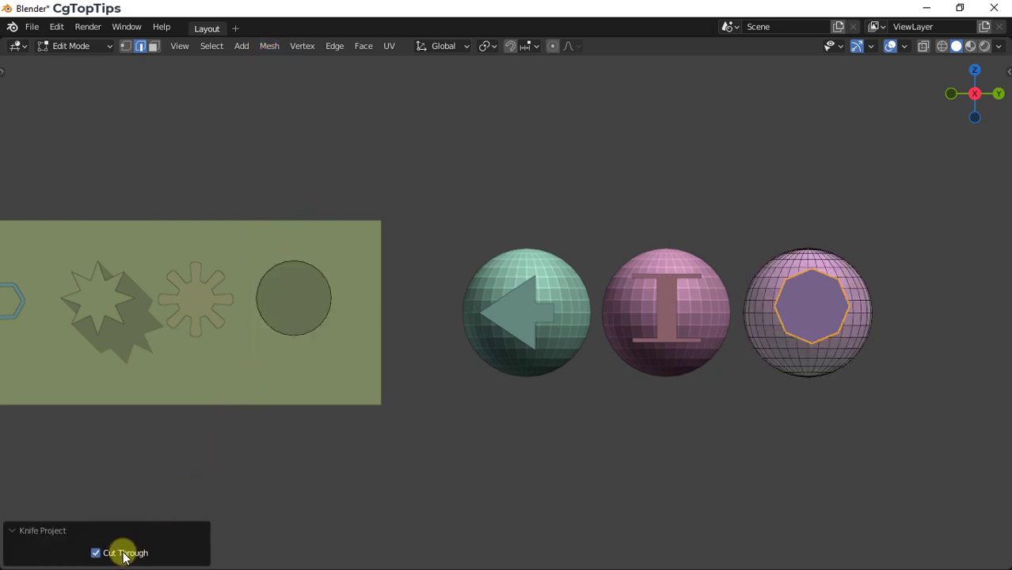
{"action": "mouse_move", "coordinate": [562, 199]}
{"action": "middle_mouse_down"}
{"action": "mouse_move", "coordinate": [710, 251]}
{"action": "mouse_move", "coordinate": [874, 229]}
{"action": "mouse_move", "coordinate": [606, 240]}
{"action": "middle_mouse_up"}
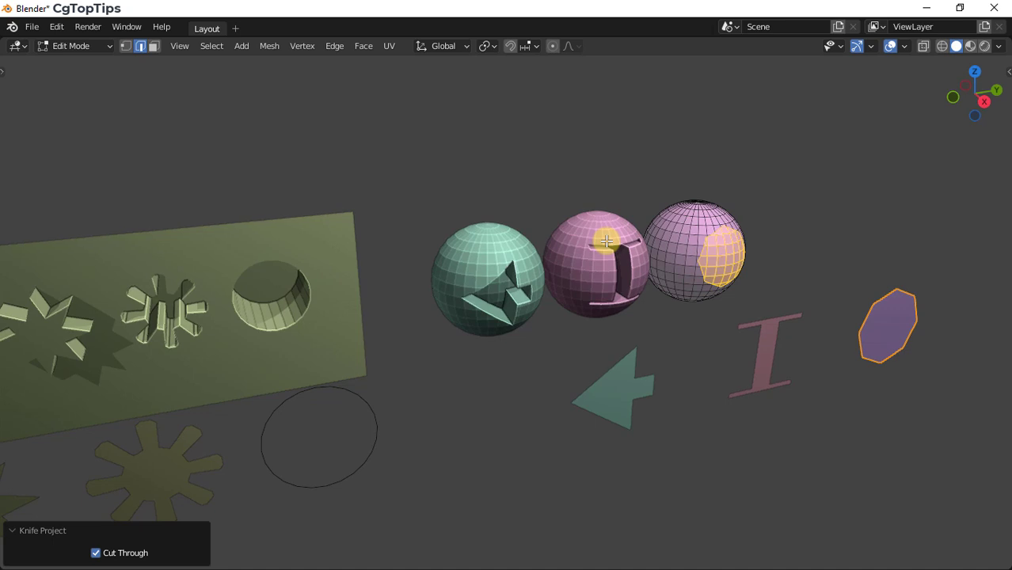
Apply Bridge Edge Loops to the octagon cuts and deselect the resulting tunnel faces.
{"action": "left_click", "coordinate": [334, 46]}
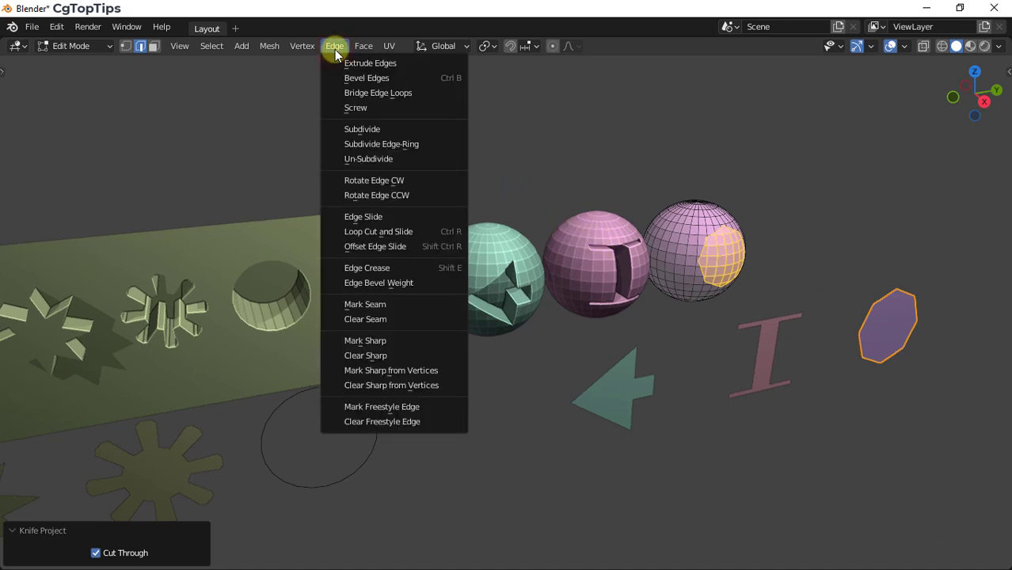
{"action": "left_click", "coordinate": [390, 91]}
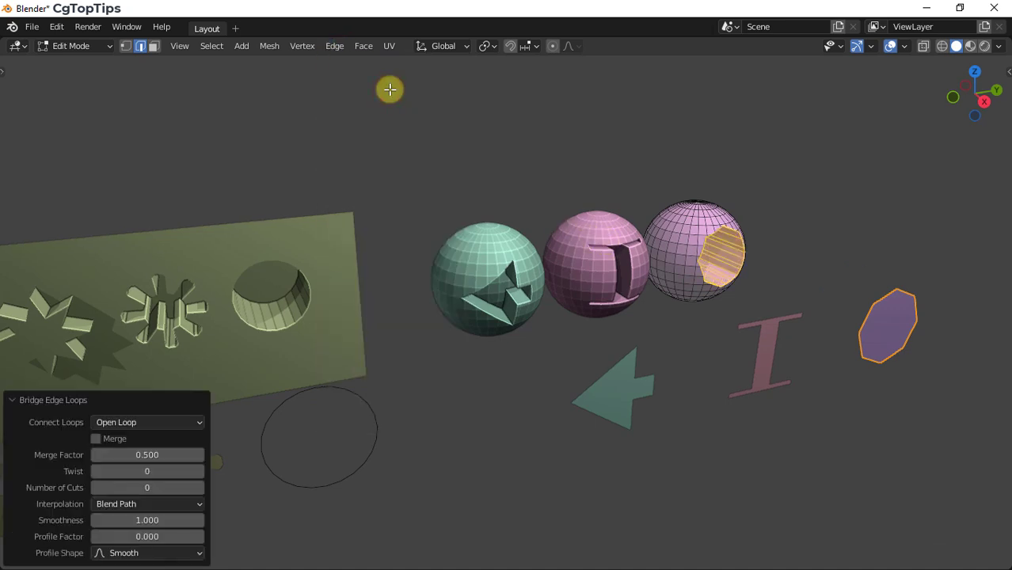
{"action": "mouse_move", "coordinate": [885, 215]}
{"action": "middle_mouse_down"}
{"action": "mouse_move", "coordinate": [716, 183]}
{"action": "mouse_move", "coordinate": [570, 178]}
{"action": "mouse_move", "coordinate": [594, 170]}
{"action": "middle_mouse_up"}
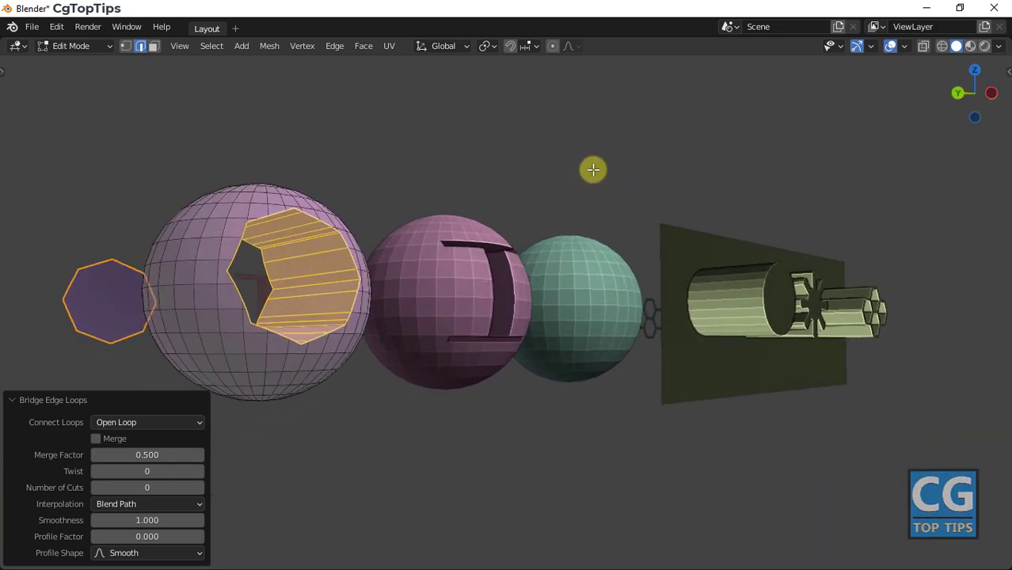
{"action": "left_click", "coordinate": [586, 168]}
Switch back to Object Mode and orbit to review the plane and all three cut spheres.
{"action": "left_click", "coordinate": [88, 46]}
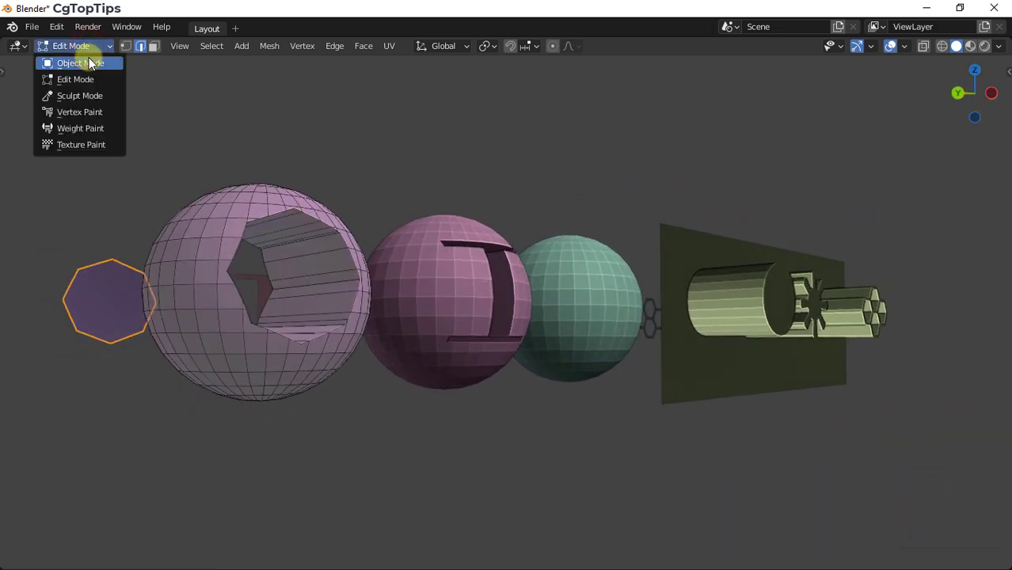
{"action": "left_click", "coordinate": [89, 62]}
{"action": "mouse_move", "coordinate": [89, 61]}
{"action": "middle_mouse_down"}
{"action": "mouse_move", "coordinate": [158, 92]}
{"action": "mouse_move", "coordinate": [336, 127]}
{"action": "mouse_move", "coordinate": [390, 116]}
{"action": "middle_mouse_up"}
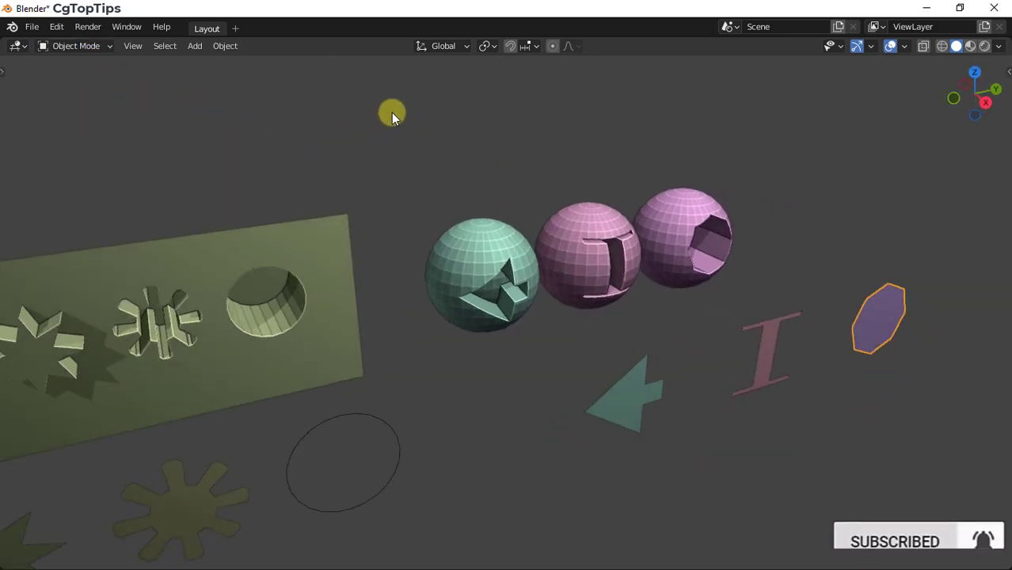